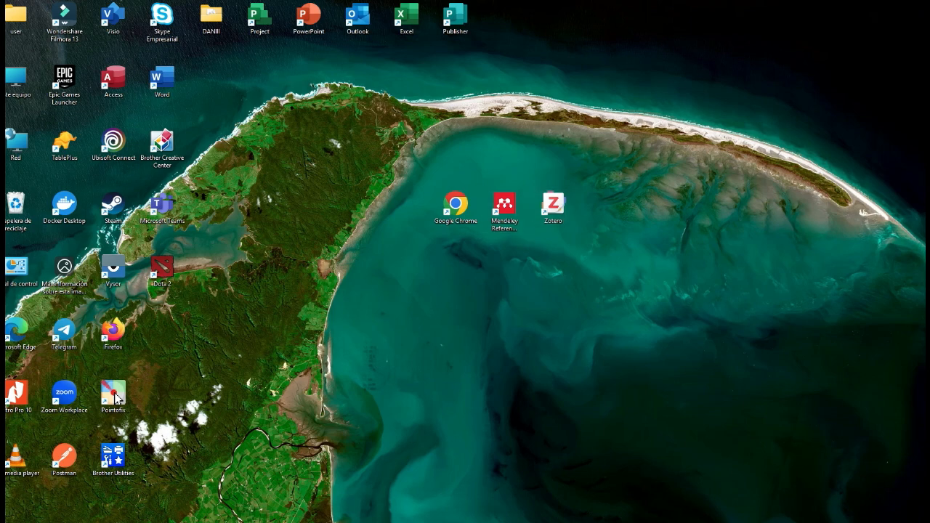
Step: Switch to Zotero and inspect its library items, opening and closing the "Indicadores de gestión comunitaria" PDF and selecting ruralidad_montero
key("alt+Tab")
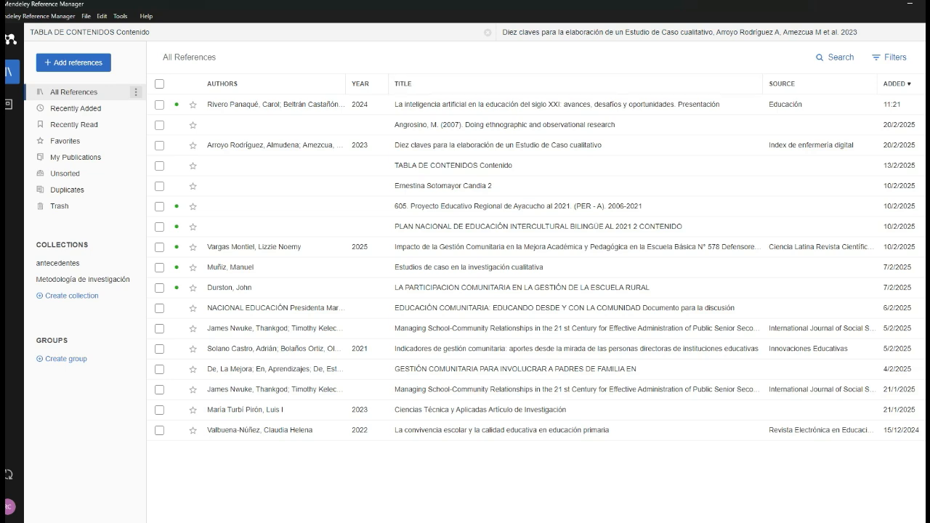
key("alt+Tab")
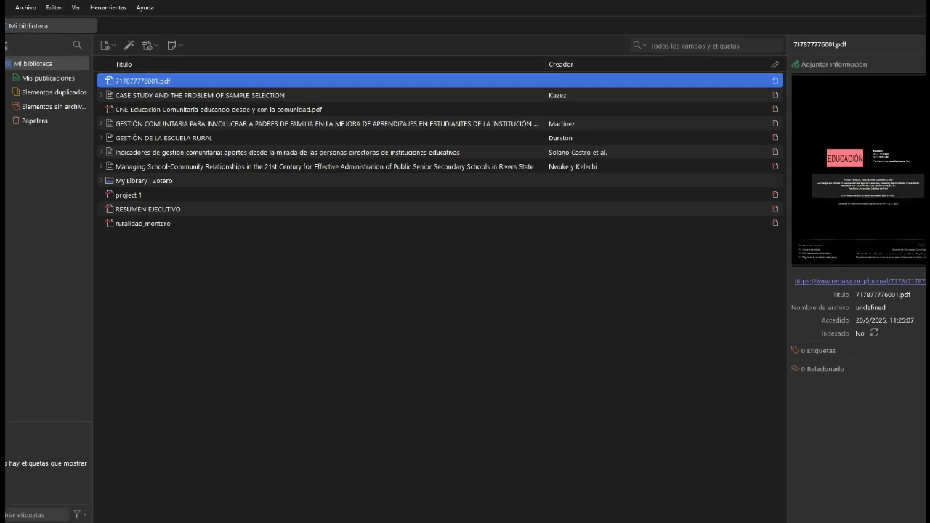
left_click(199, 96)
left_click(189, 138)
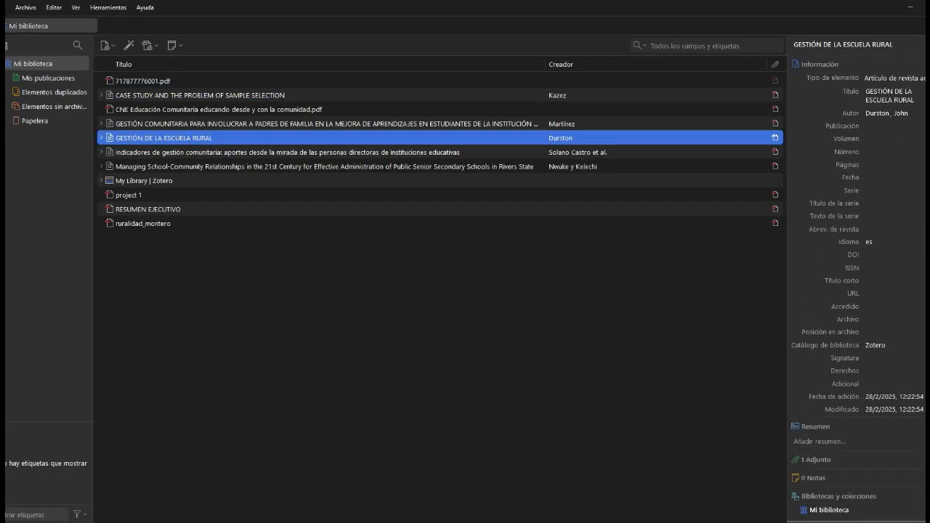
double_click(218, 152)
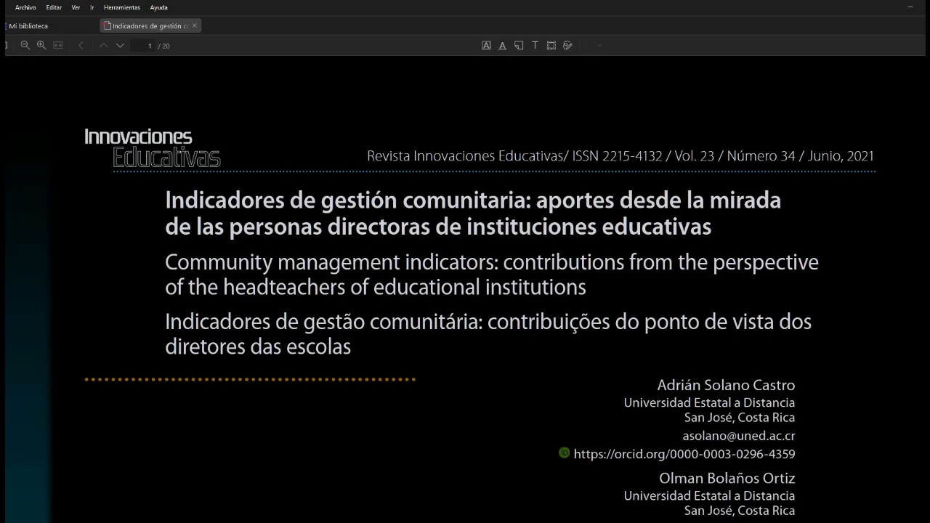
key("ctrl+w")
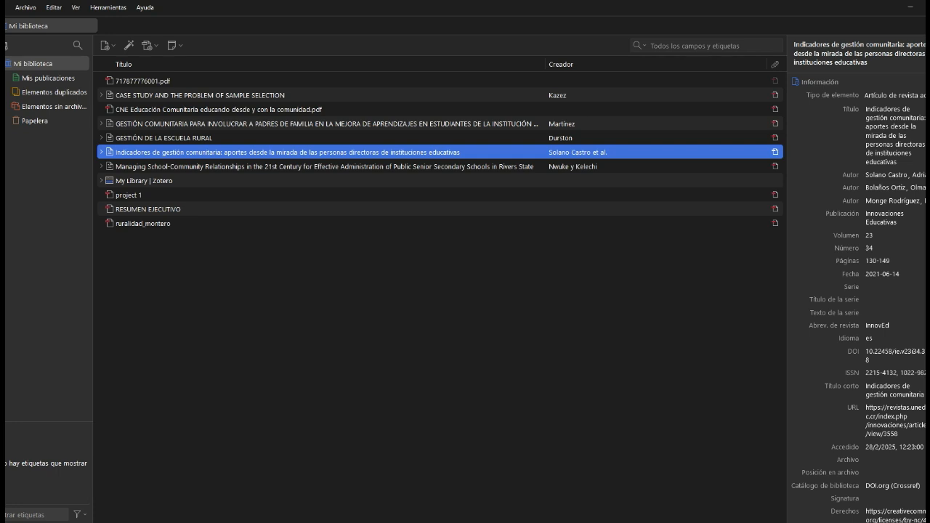
left_click(143, 223)
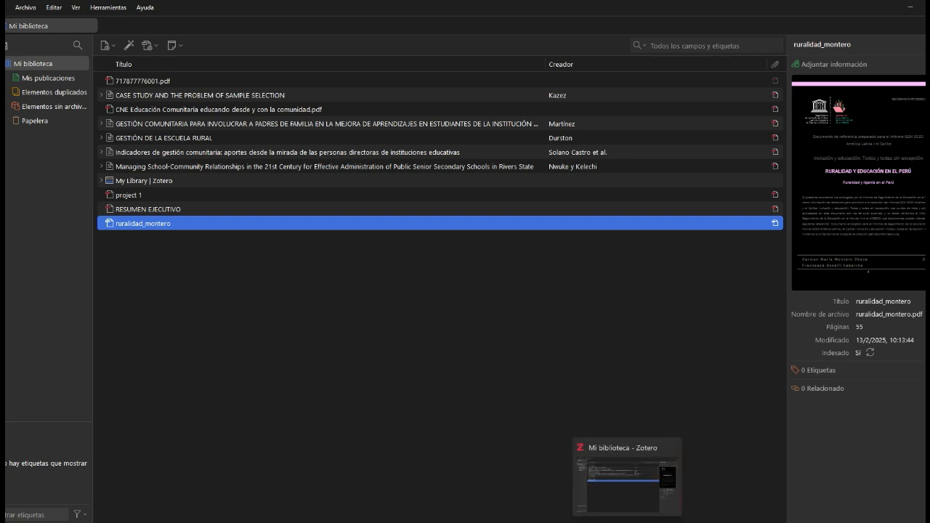
Step: Switch to the browser and examine the bibliography entries in the ACTUAL PROYECTO DE TESIS document
left_click(605, 519)
scroll(374, 320, "up", 3)
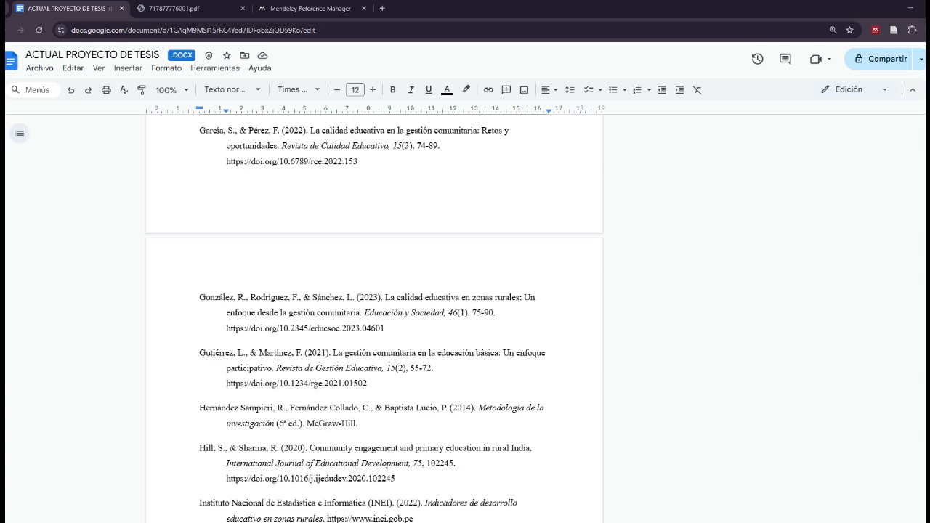
scroll(374, 320, "up", 3)
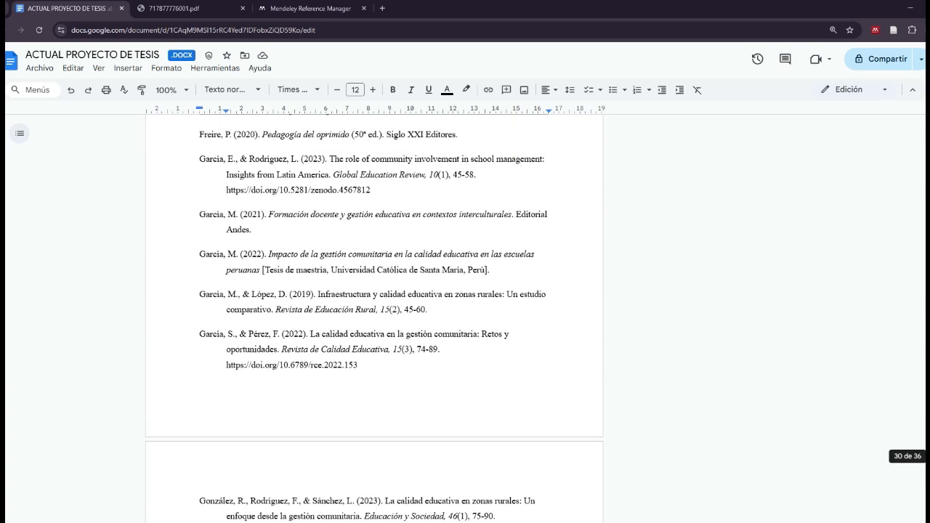
scroll(374, 320, "up", 3)
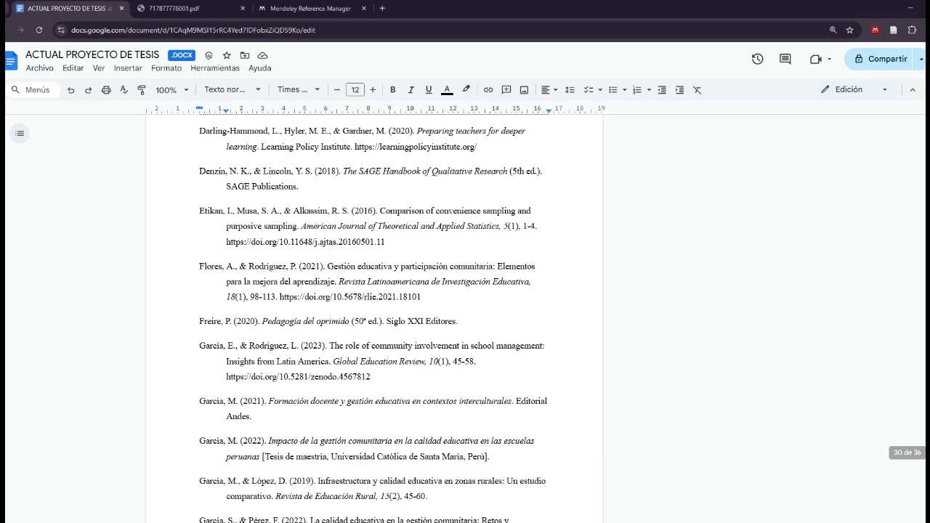
scroll(374, 319, "down", 10)
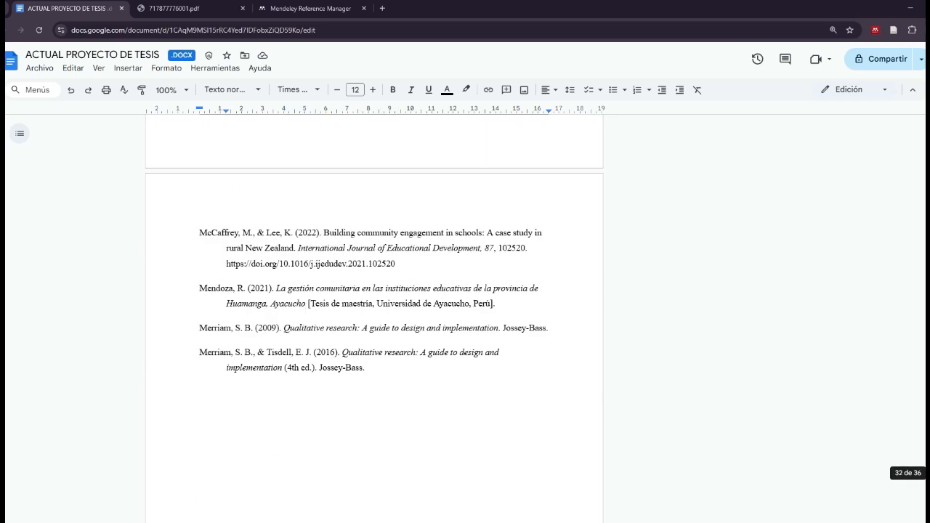
scroll(386, 319, "up", 1)
left_click(386, 344)
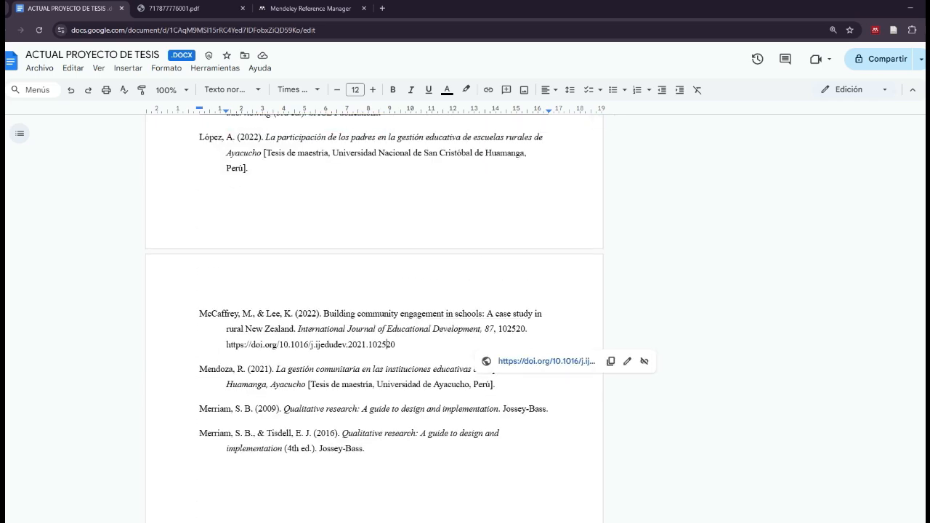
Step: Place the text cursor on the empty line below the last bibliography entry of the thesis document
left_click(309, 8)
left_click(69, 8)
scroll(374, 319, "down", 1)
left_click(200, 422)
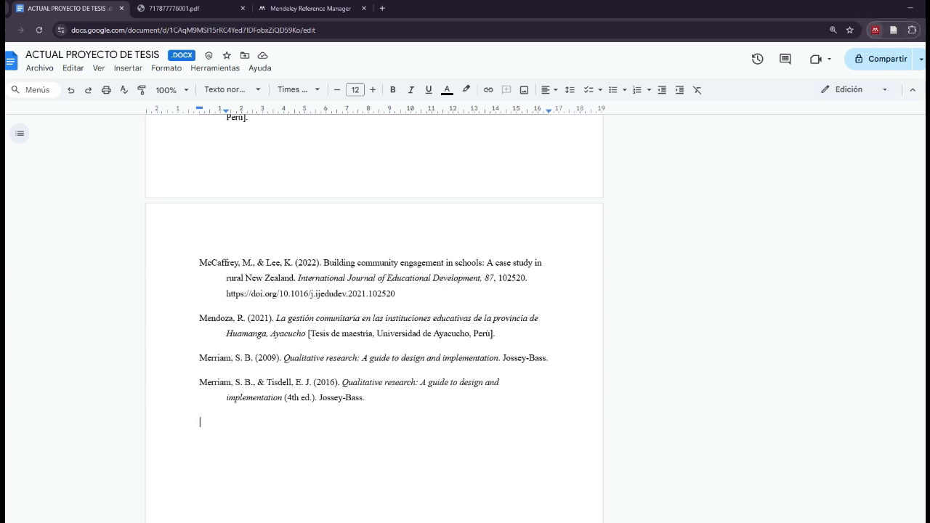
Step: Check the paper info the Mendeley extension extracts from the thesis document, and bring up the 717877776001.pdf article
left_click(875, 30)
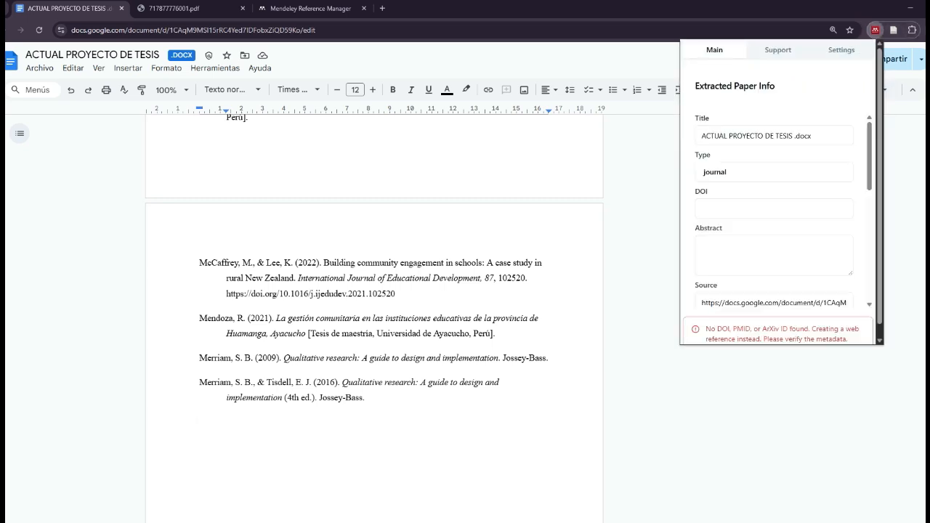
left_click(874, 30)
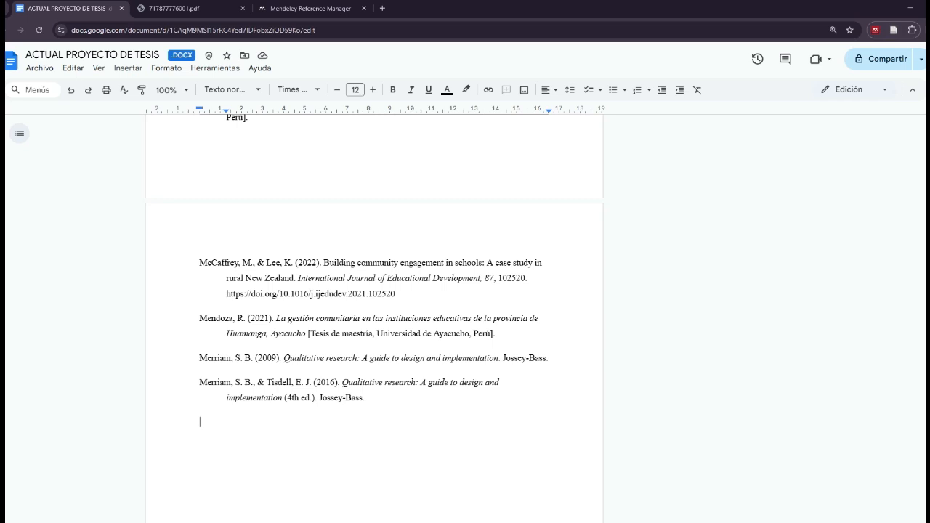
left_click(249, 117)
left_click(875, 30)
left_click(546, 263)
left_click(174, 8)
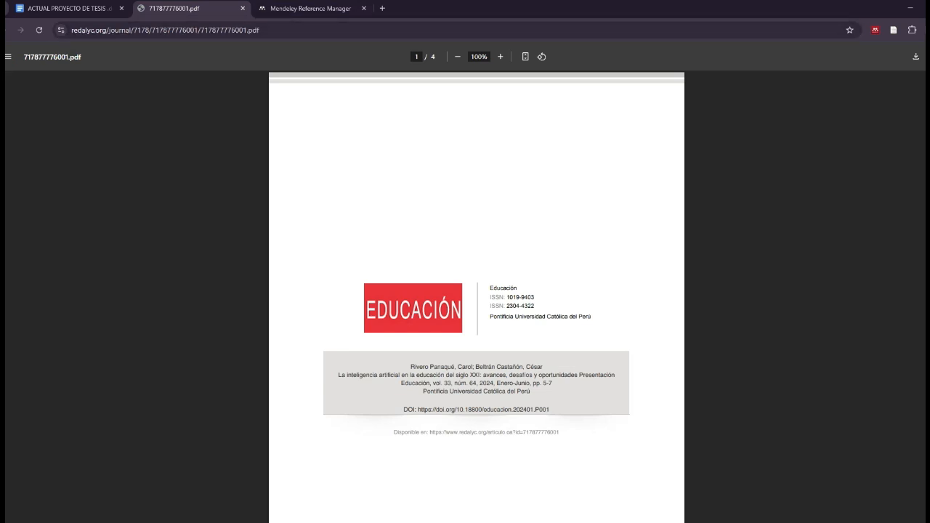
Step: Search the web for "education pdf" in a new tab and open the Cambridge Scholars PDF "An Introduction to Education"
left_click(382, 8)
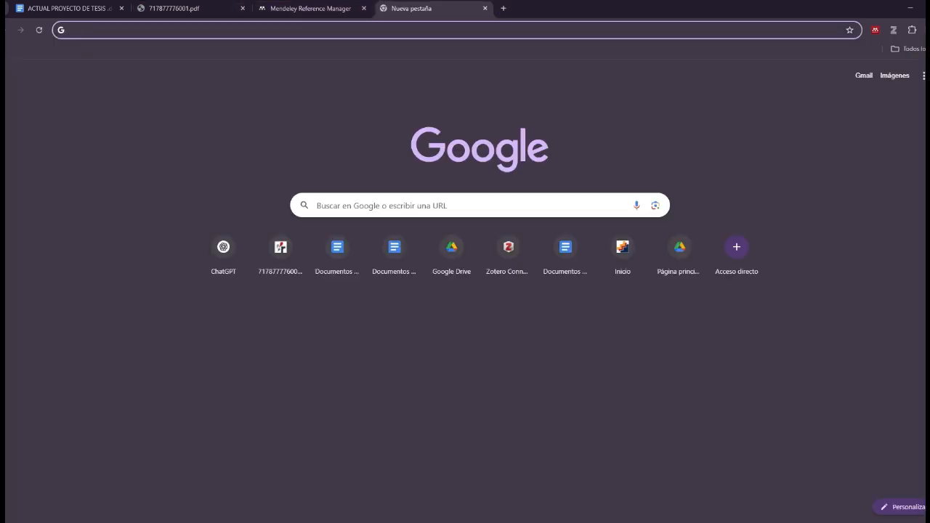
type("educati")
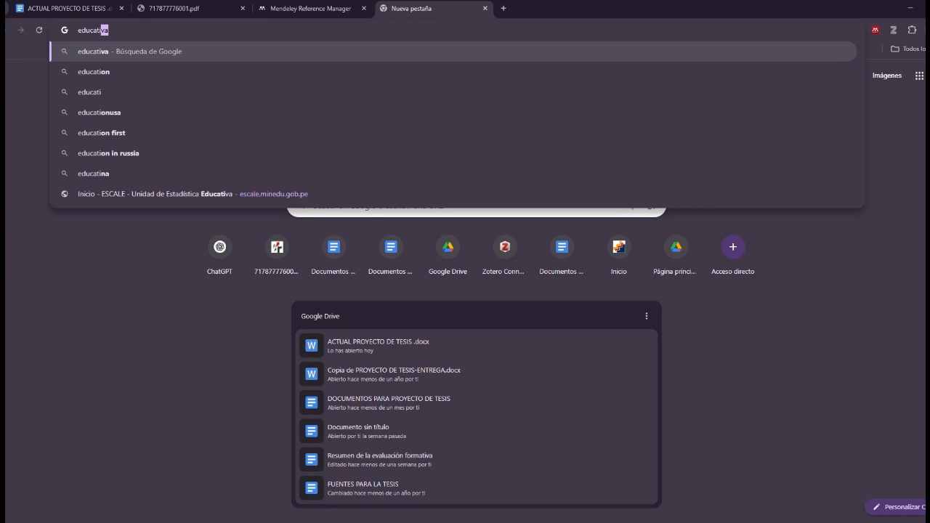
type("on")
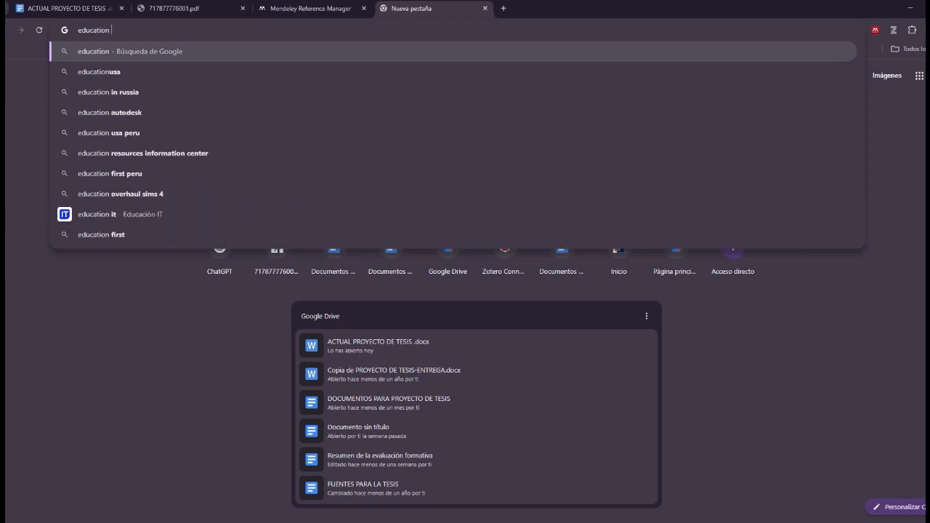
type(" pdf")
key("Return")
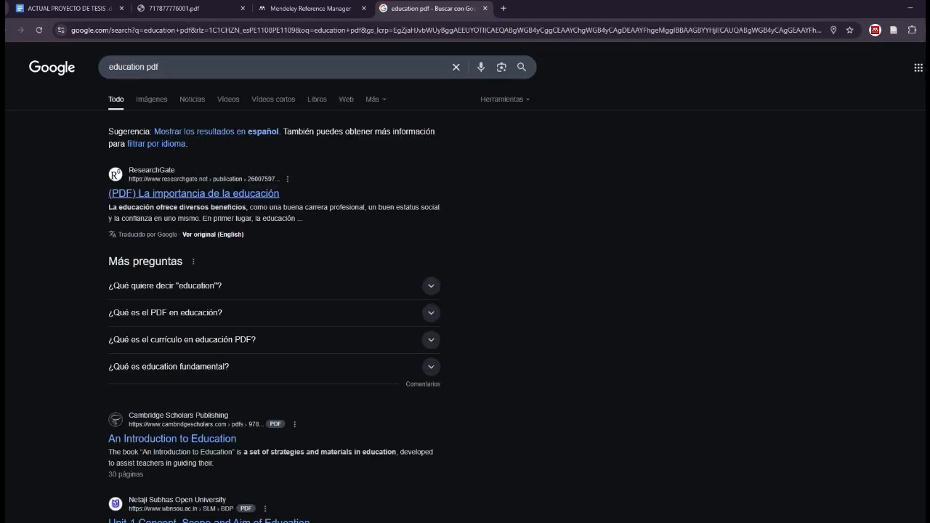
scroll(174, 356, "down", 1)
left_click(172, 354)
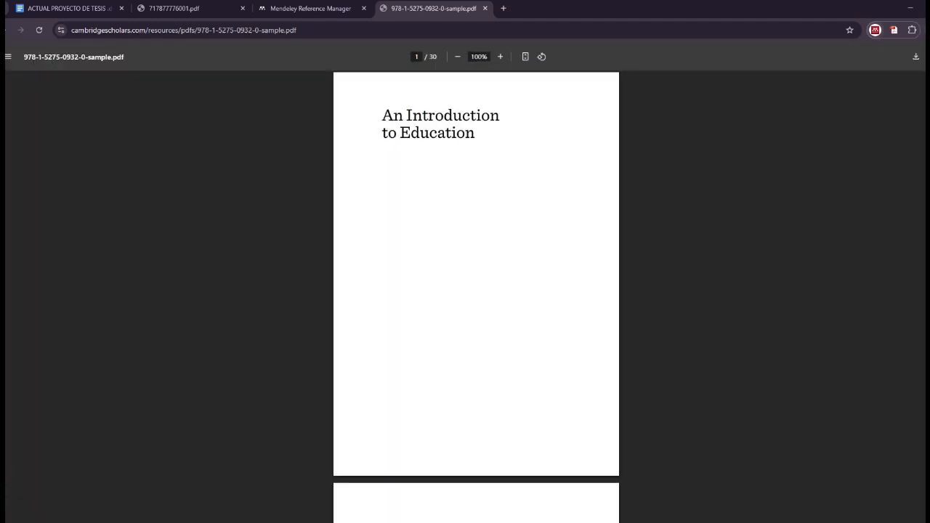
Step: Extract the PDF's paper info with the Mendeley extension and compare its title, abstract, year and author fields with the document's opening pages
left_click(874, 30)
left_click(796, 108)
left_click(874, 30)
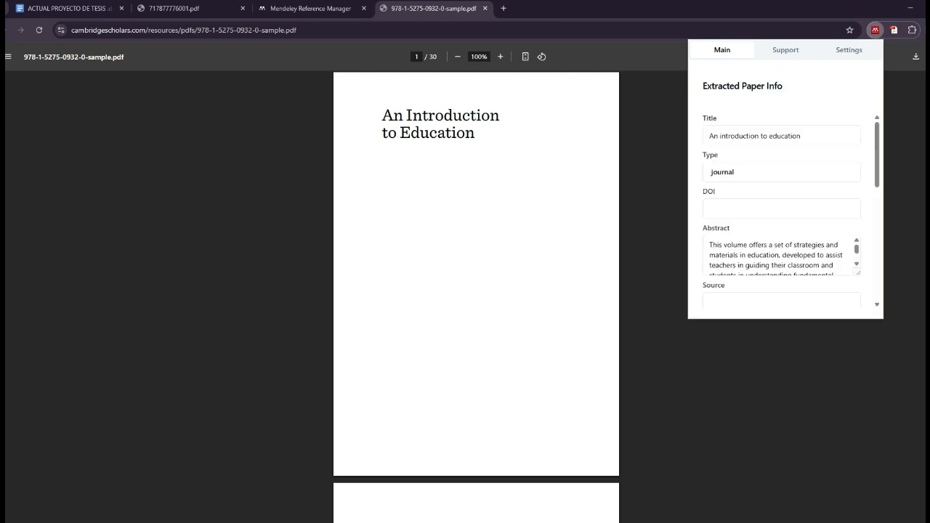
scroll(780, 211, "down", 5)
scroll(780, 210, "down", 3)
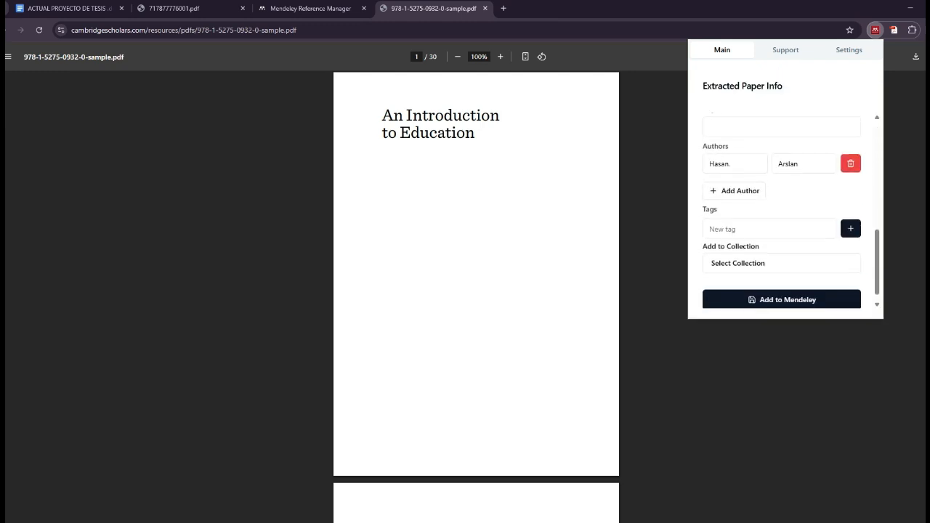
scroll(781, 211, "up", 5)
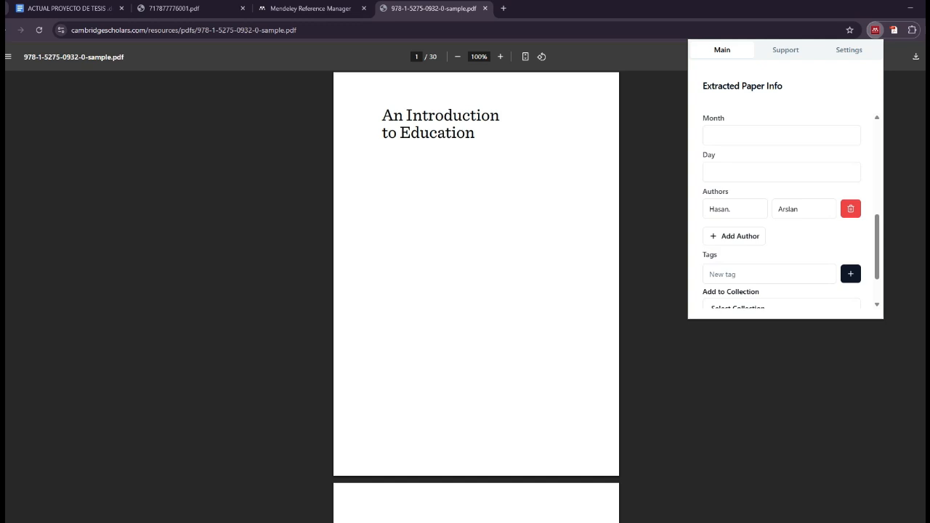
scroll(781, 211, "up", 4)
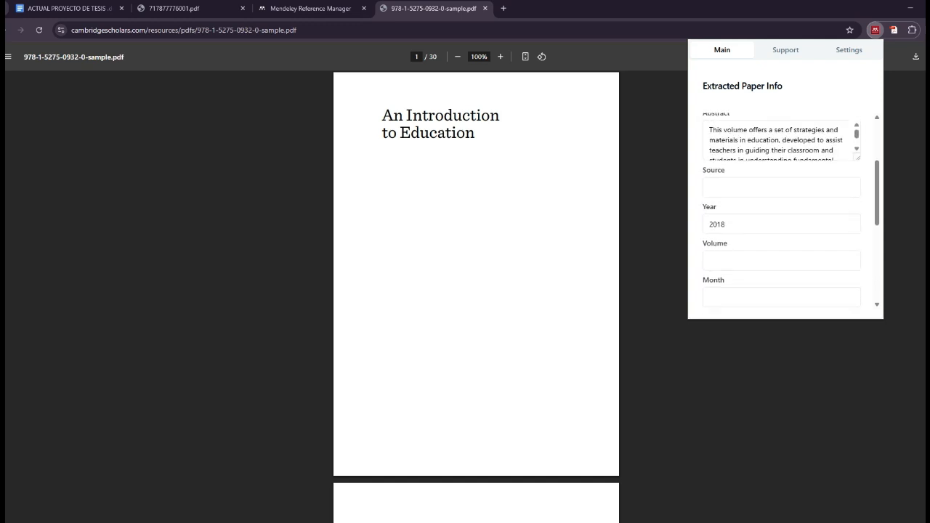
scroll(780, 210, "down", 3)
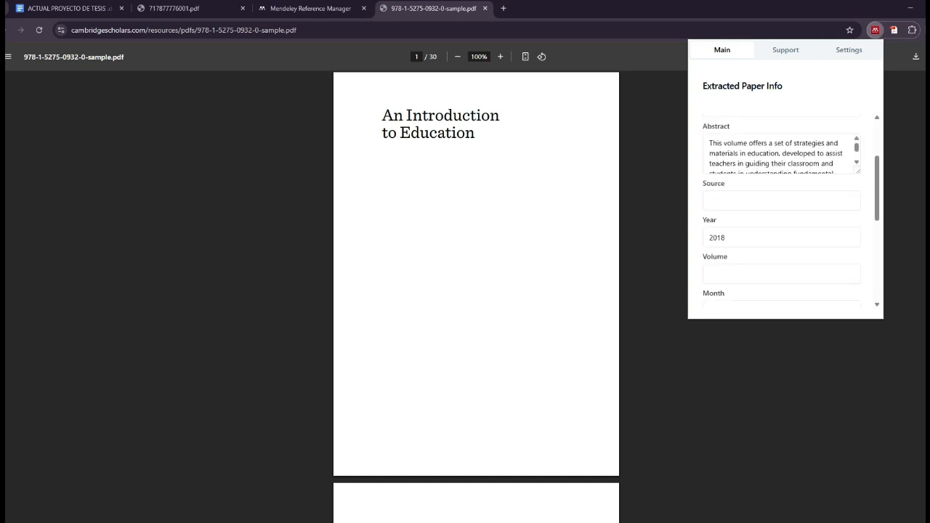
scroll(780, 211, "down", 2)
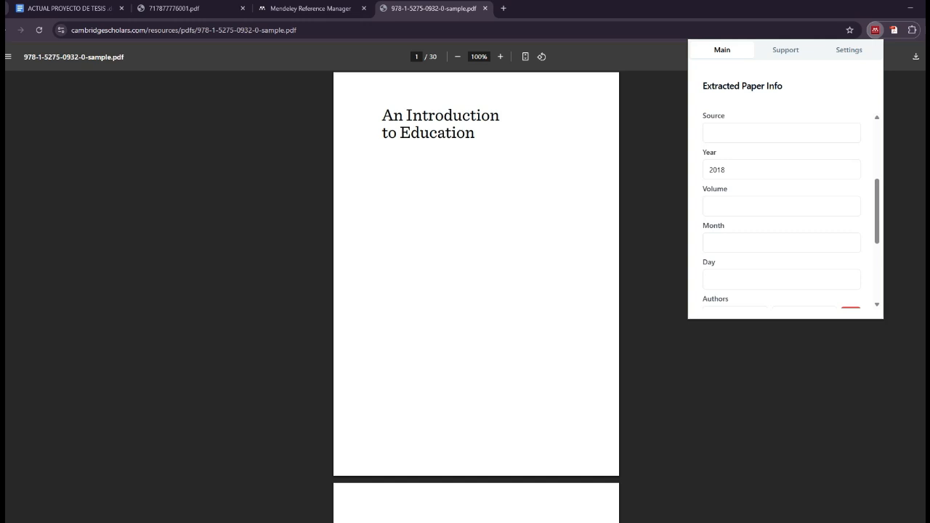
scroll(781, 210, "down", 1)
scroll(475, 291, "down", 5)
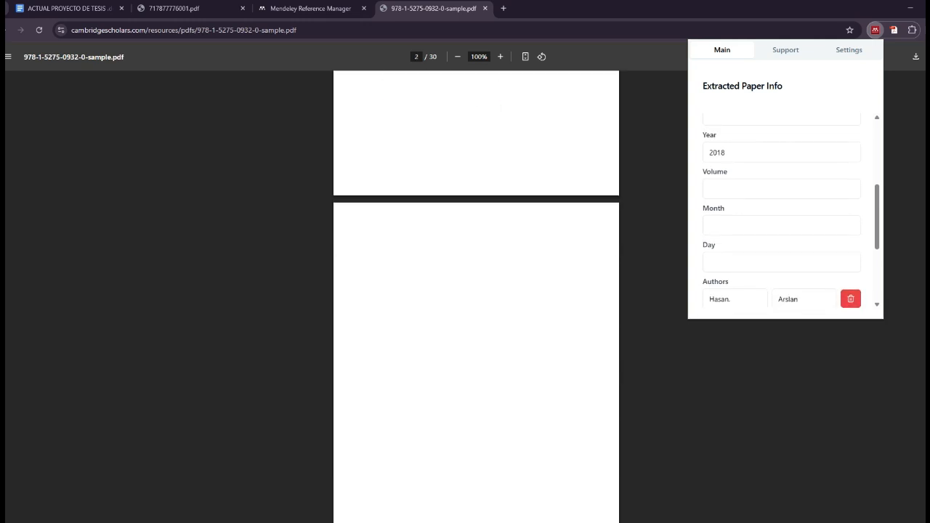
scroll(476, 291, "down", 3)
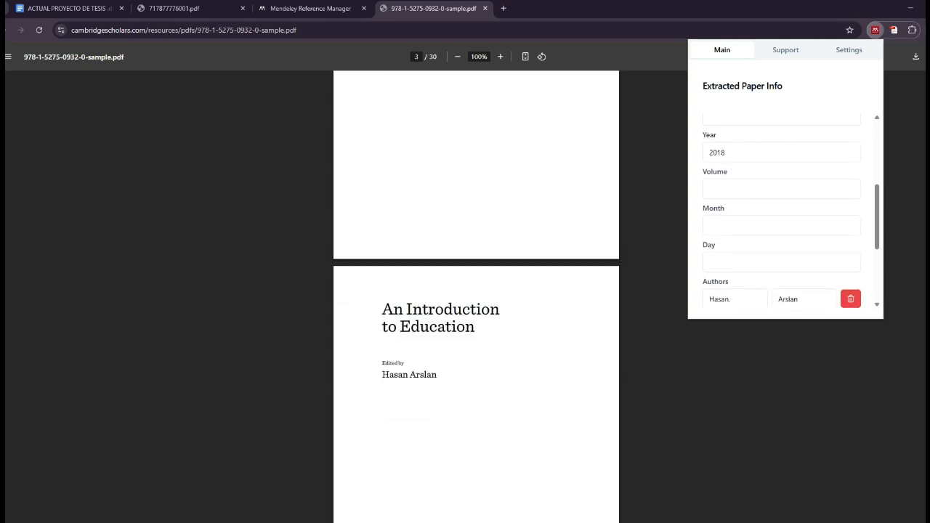
Step: Add the "An introduction to education" reference to Mendeley without choosing a collection
left_click(781, 188)
scroll(781, 196, "down", 3)
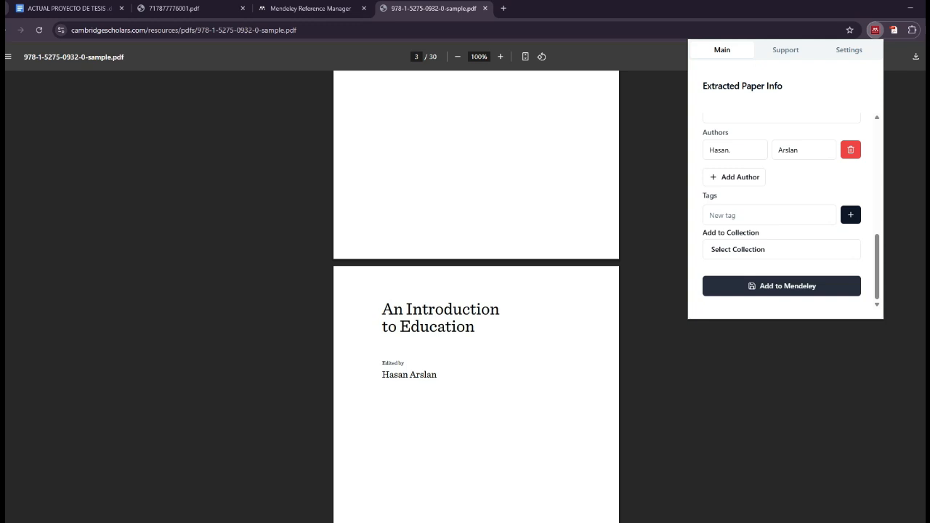
left_click(781, 285)
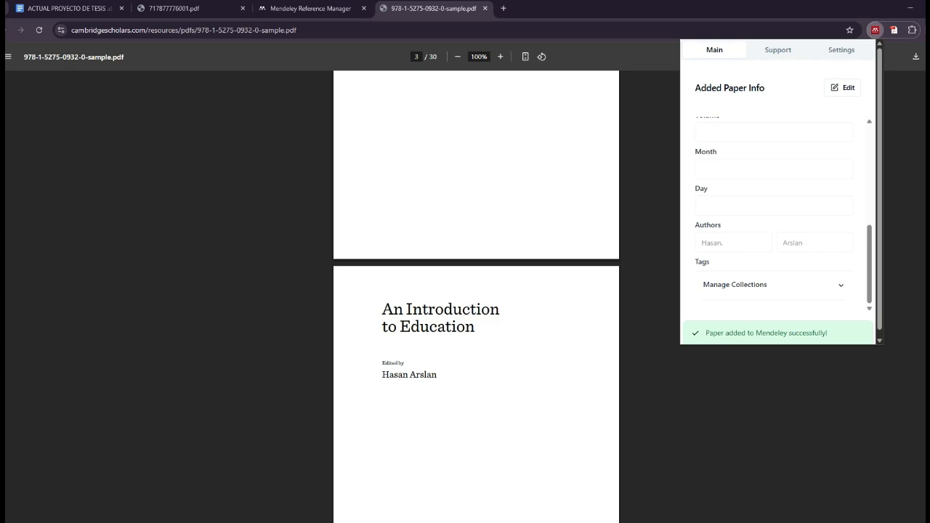
Step: Look for the added reference in the Mendeley web library, and switch to the Mendeley Reference Manager desktop app
left_click(305, 8)
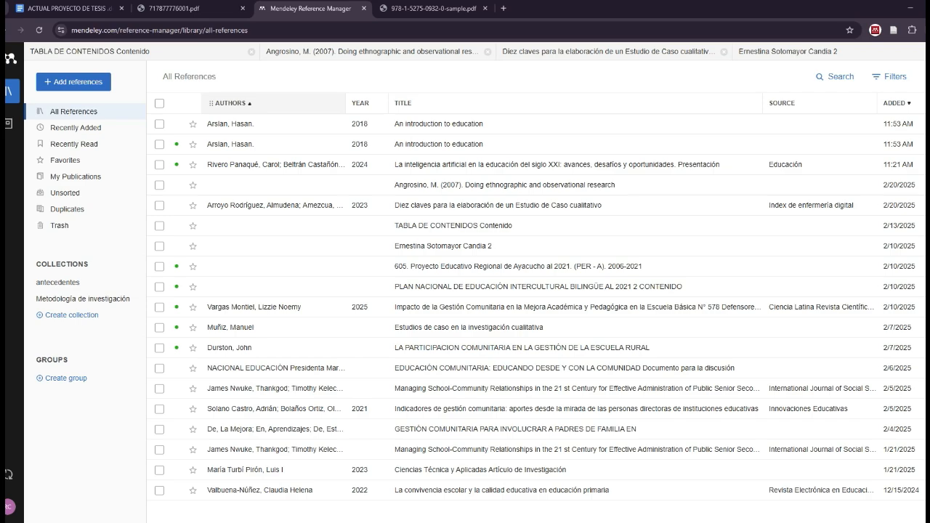
left_click(908, 8)
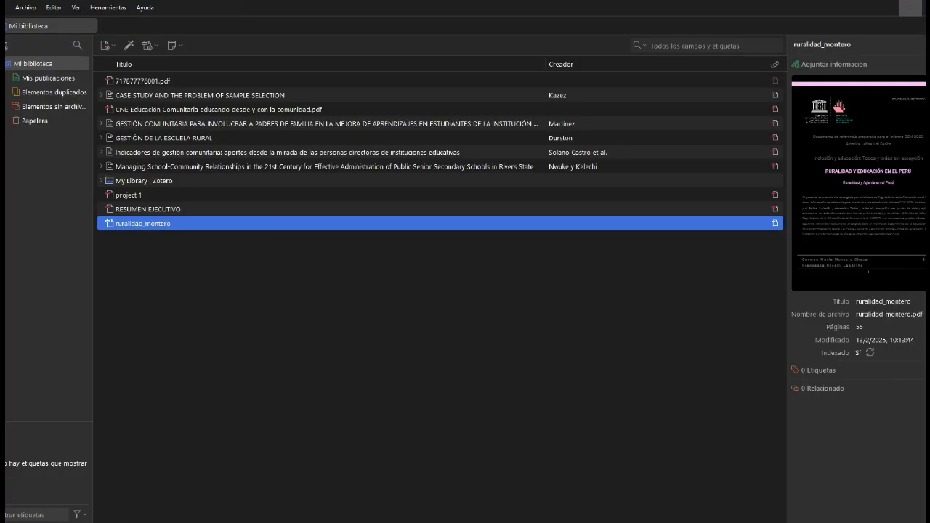
left_click(909, 8)
left_click(909, 7)
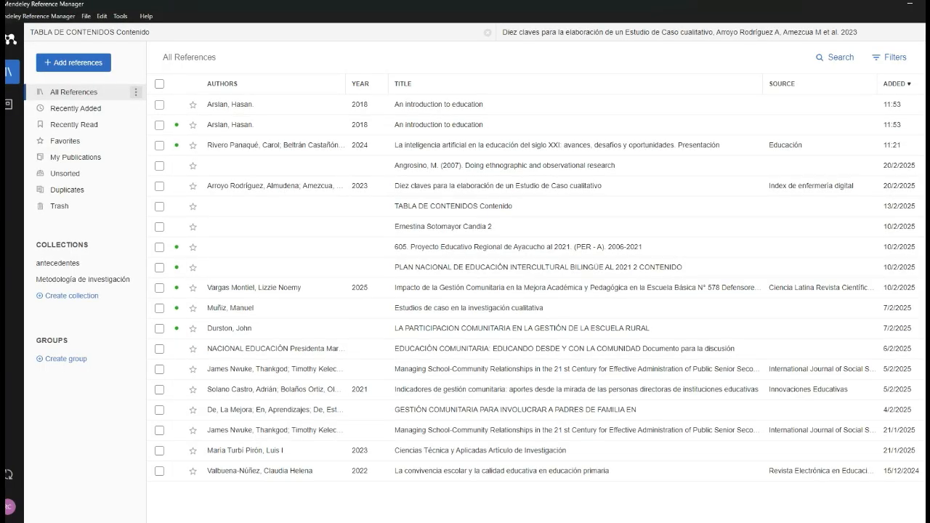
Step: Open the details of the first "An introduction to education" entry and review its key information, abstract, files and identifiers
left_click(438, 105)
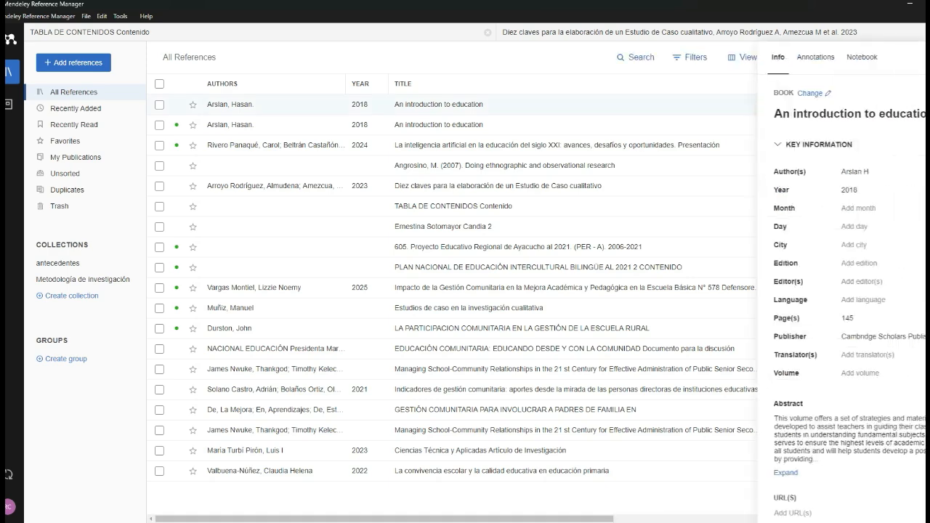
scroll(851, 247, "down", 2)
scroll(828, 290, "down", 5)
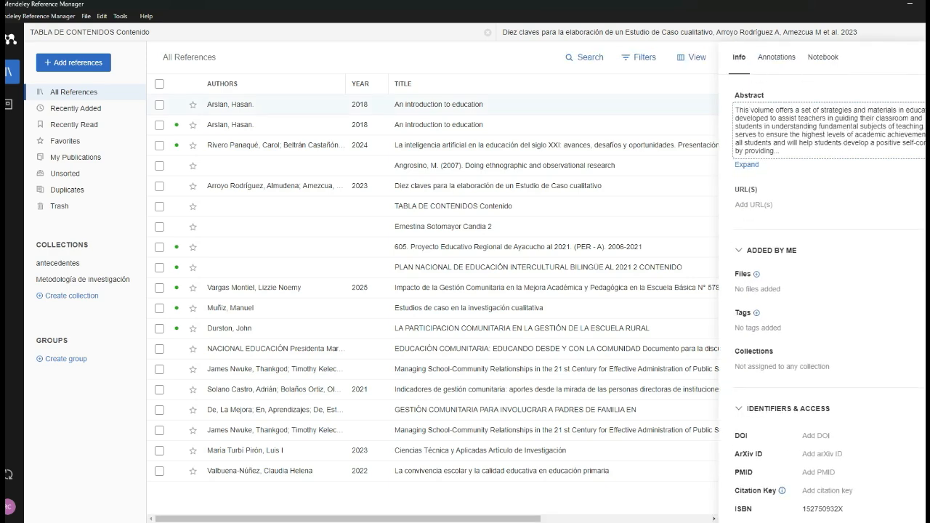
Step: Recheck the reference's bibliographic fields, abstract and ISBN, and look at its notebook and annotations
scroll(828, 291, "up", 7)
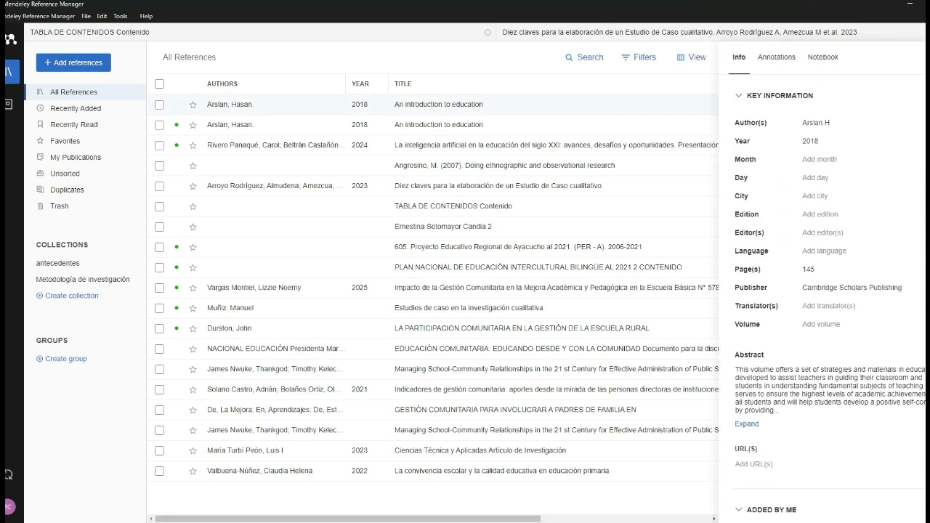
scroll(828, 298, "down", 6)
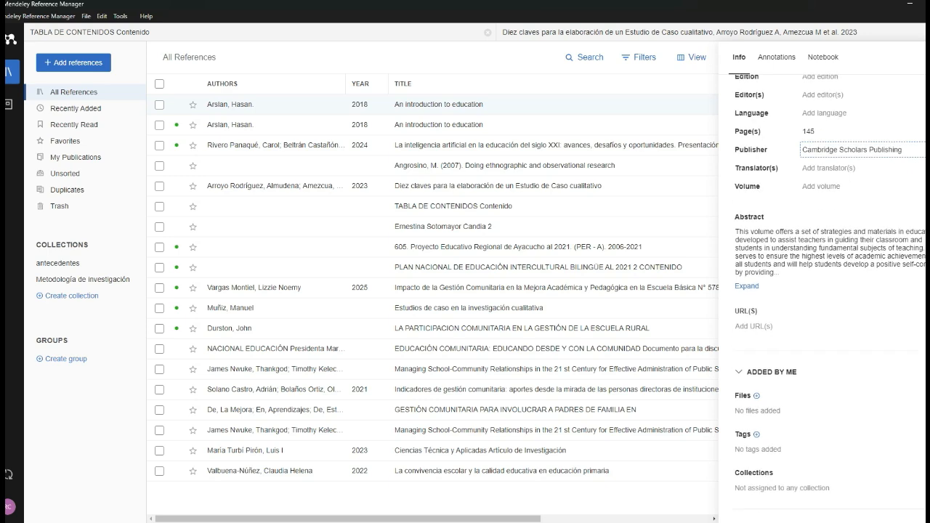
scroll(828, 327, "down", 2)
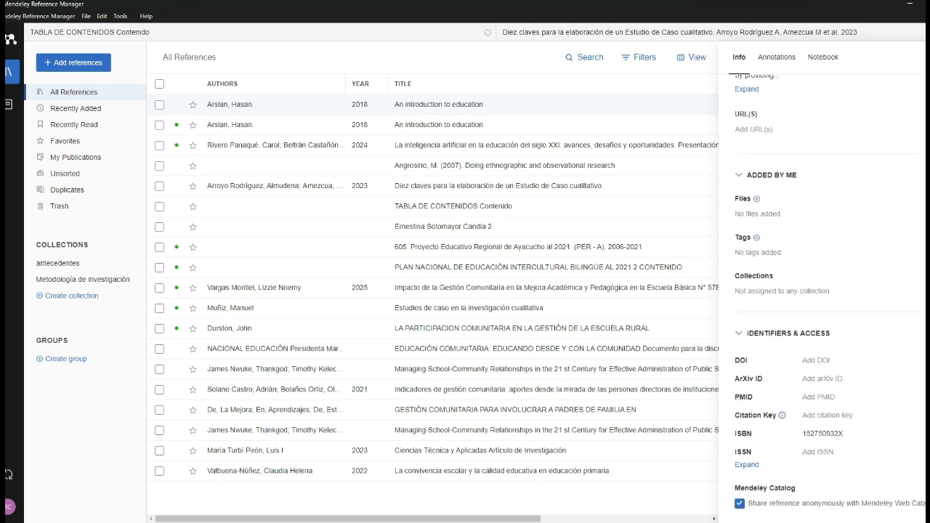
scroll(828, 327, "up", 6)
scroll(835, 327, "up", 1)
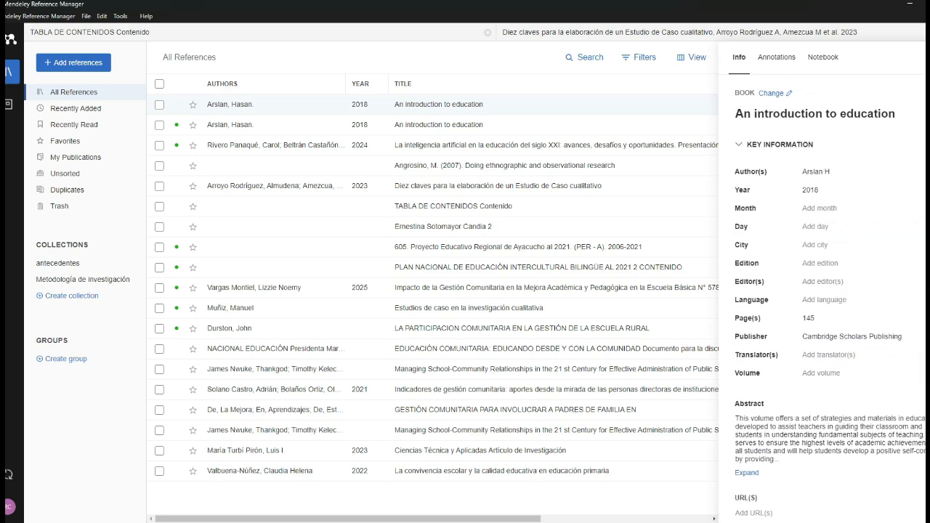
left_click(823, 57)
left_click(776, 58)
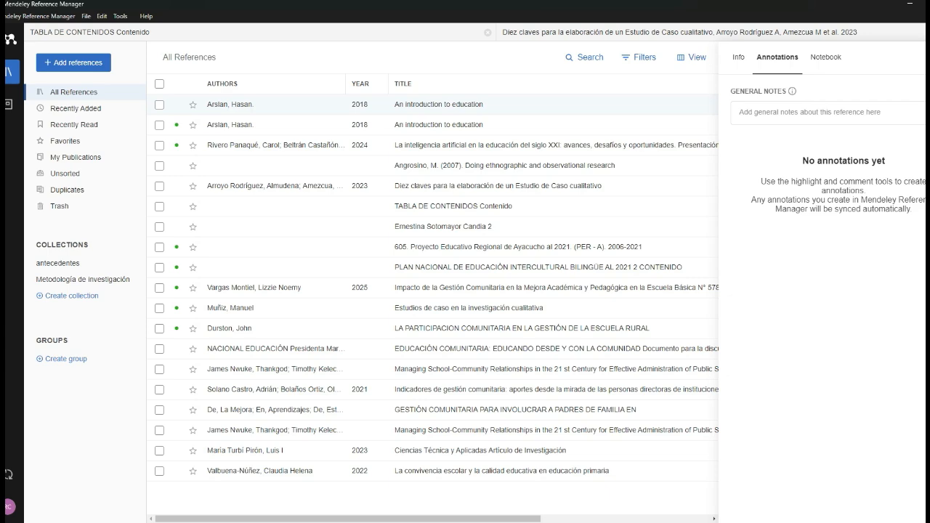
left_click(737, 58)
scroll(842, 282, "down", 6)
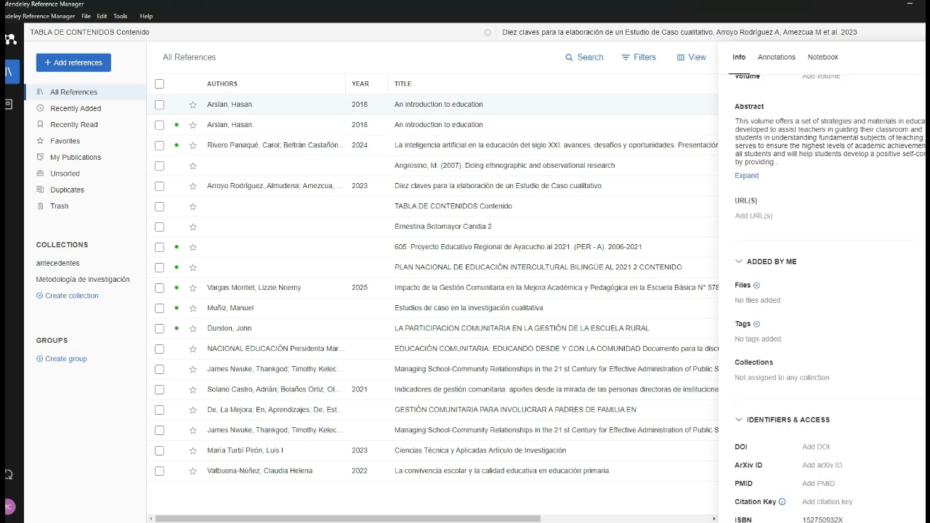
scroll(828, 298, "down", 2)
Step: Switch to the "Order of the class" document in Google Docs and look at its available Zotero commands
key("alt+Tab")
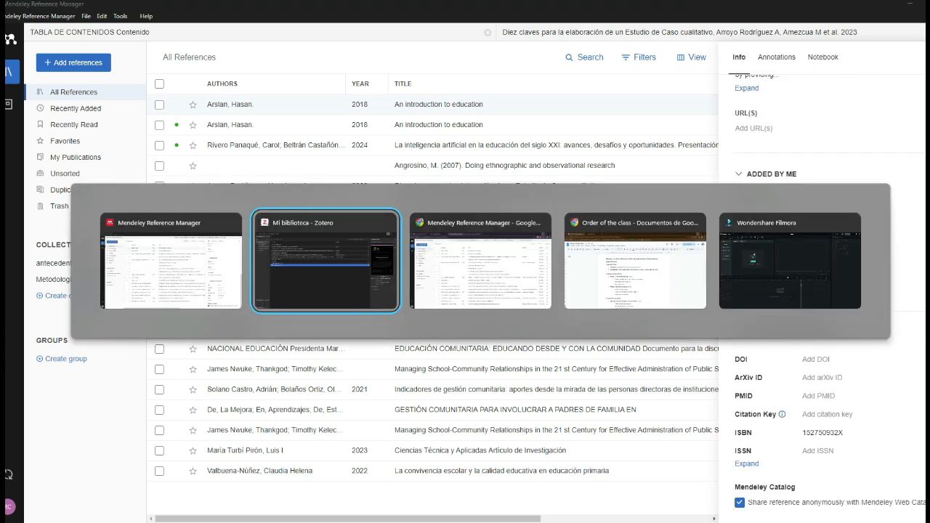
key("alt+Tab")
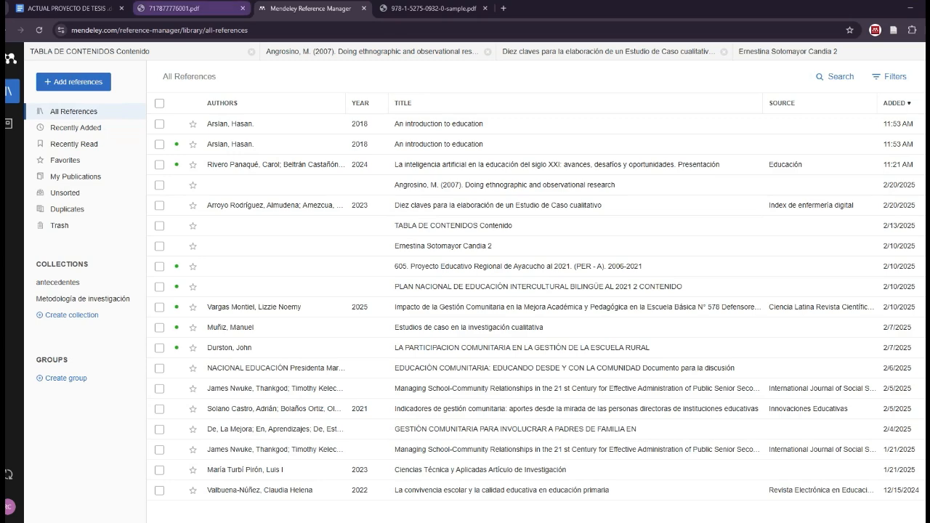
key("alt+Tab")
key("alt+Tab")
key("alt+Tab")
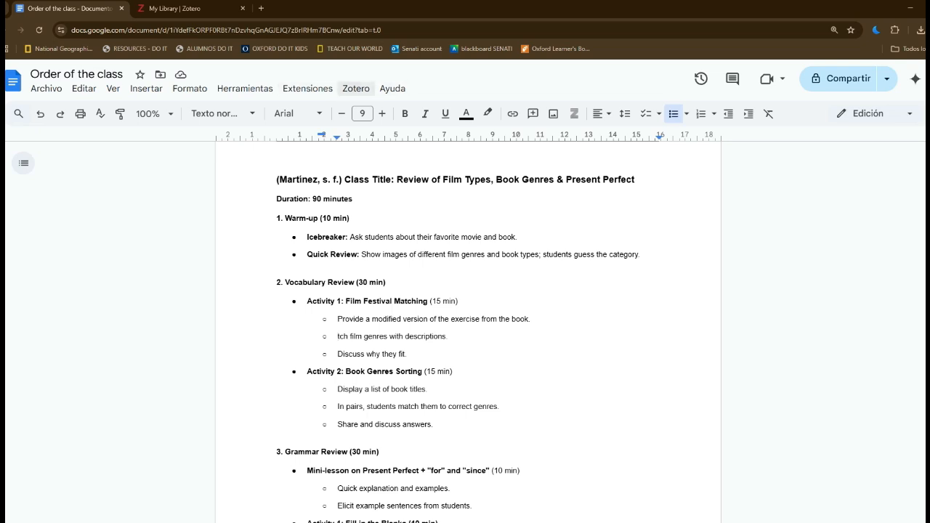
left_click(355, 88)
left_click(361, 354)
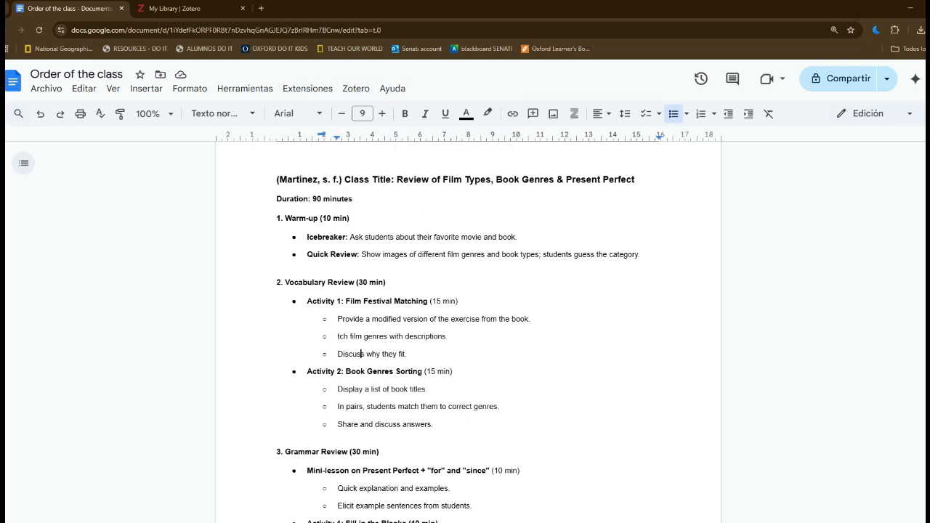
scroll(458, 334, "down", 1)
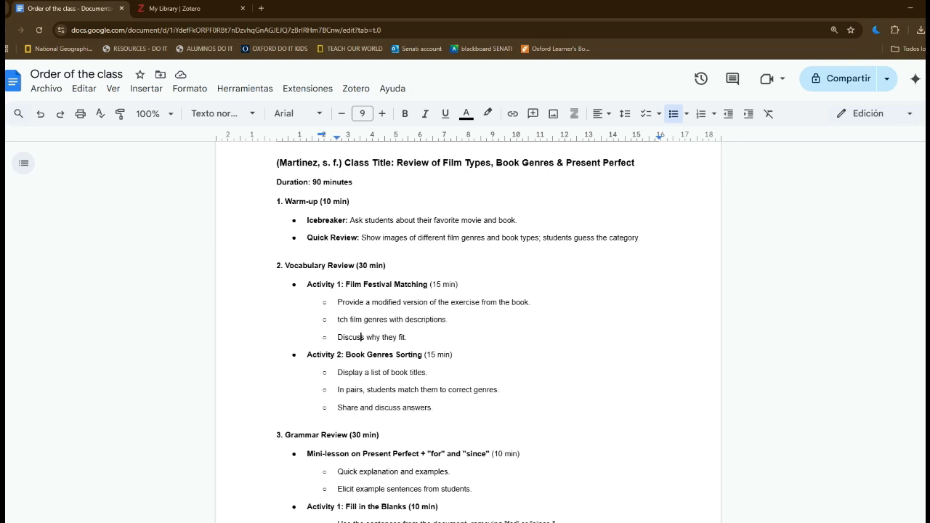
Step: Start a Zotero citation over the whole Quick Review sentence, and close the citation search without choosing a source
left_click_drag(360, 238, 643, 237)
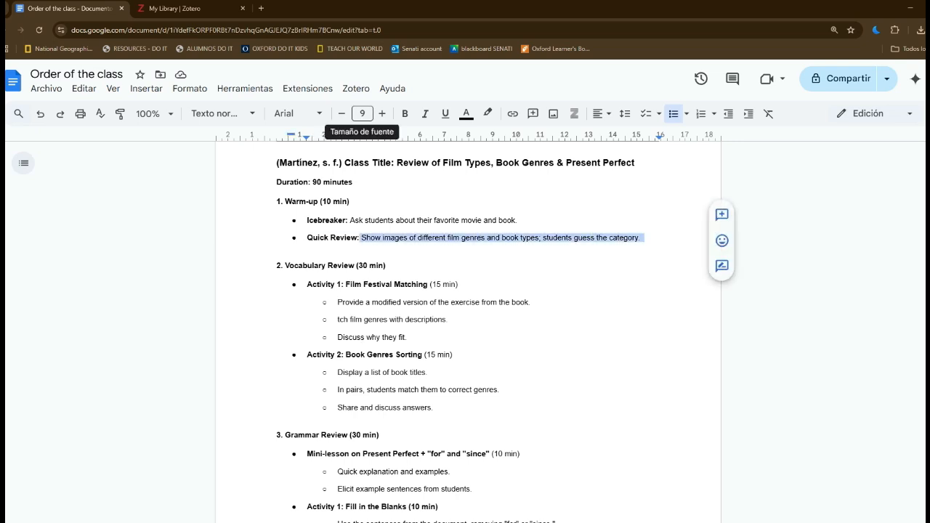
left_click(356, 88)
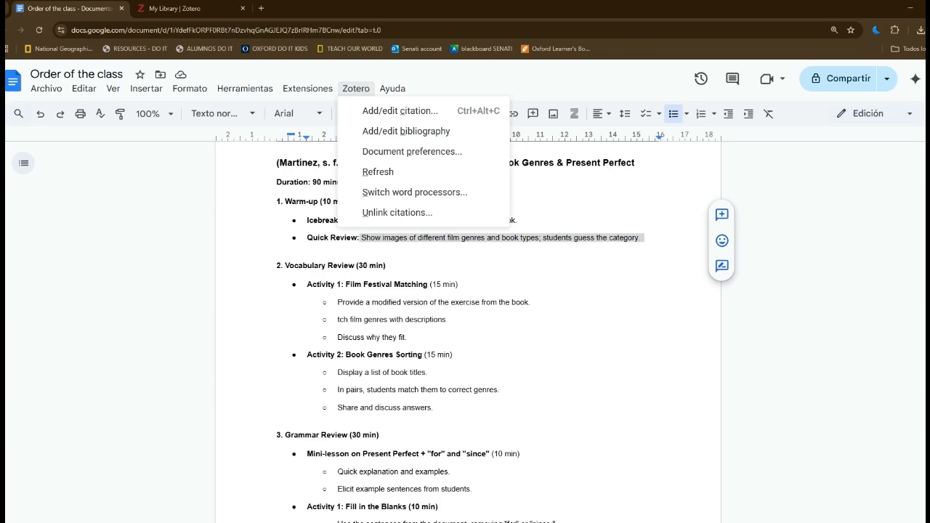
left_click(399, 111)
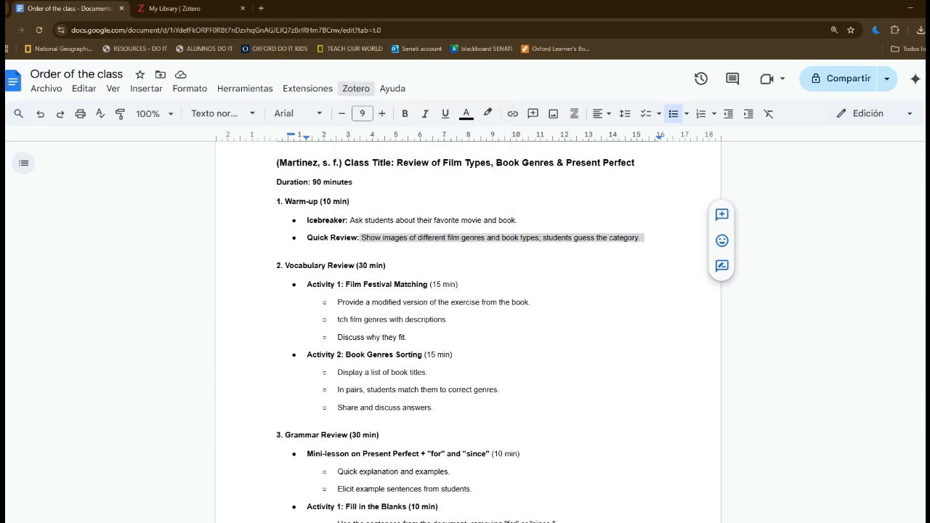
left_click(356, 88)
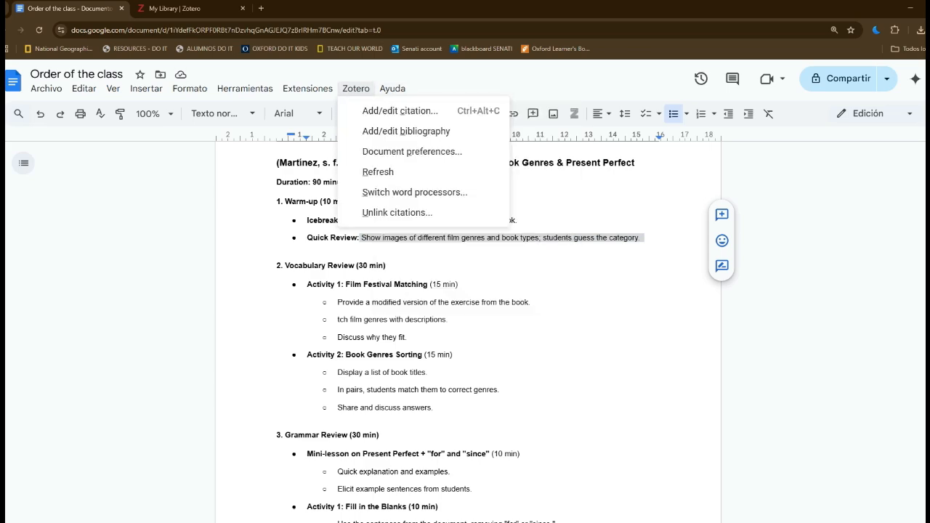
mouse_move(146, 87)
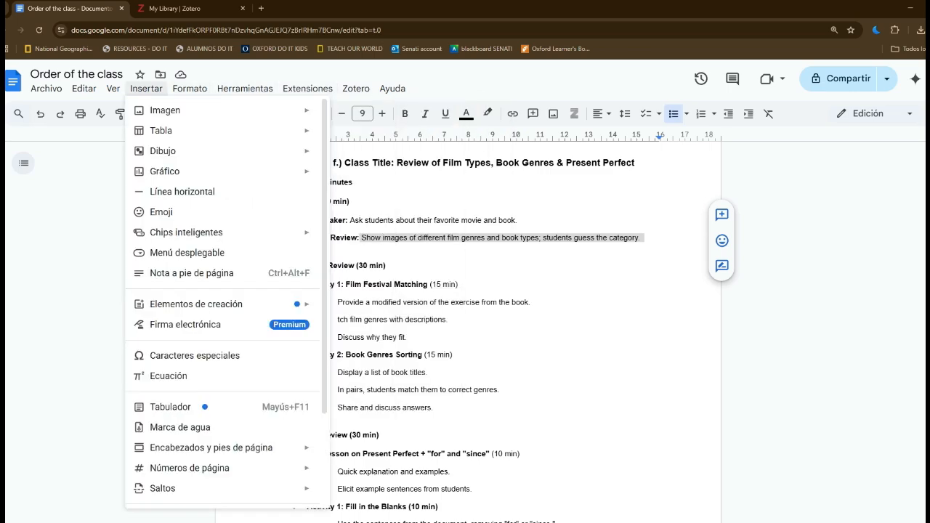
left_click(356, 88)
left_click(356, 88)
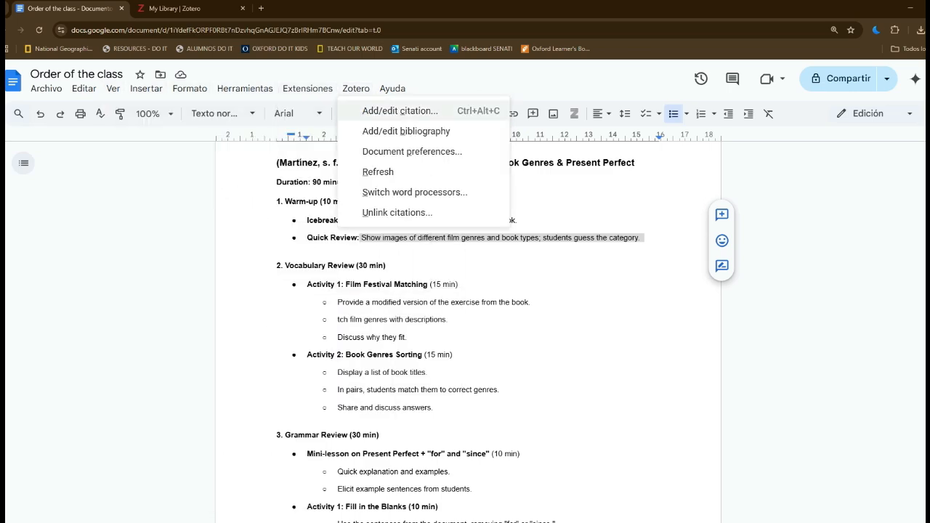
left_click(365, 111)
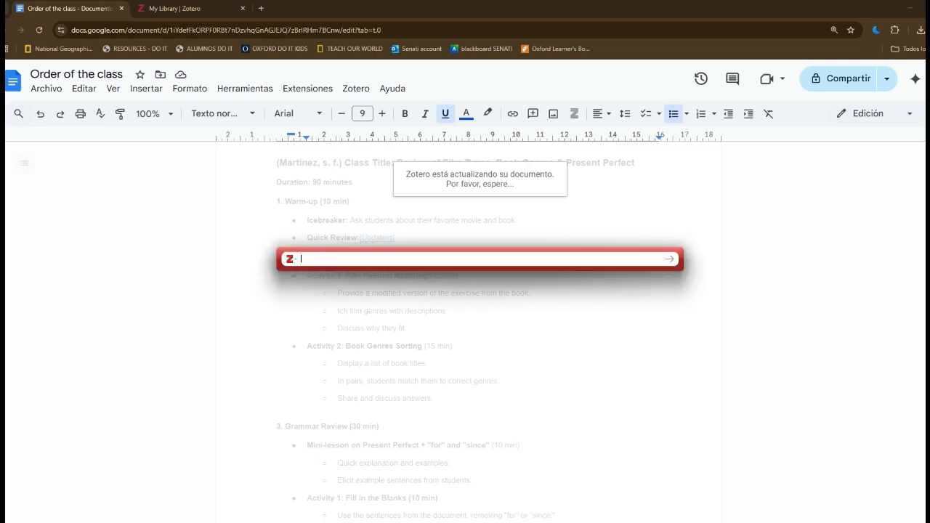
key("Escape")
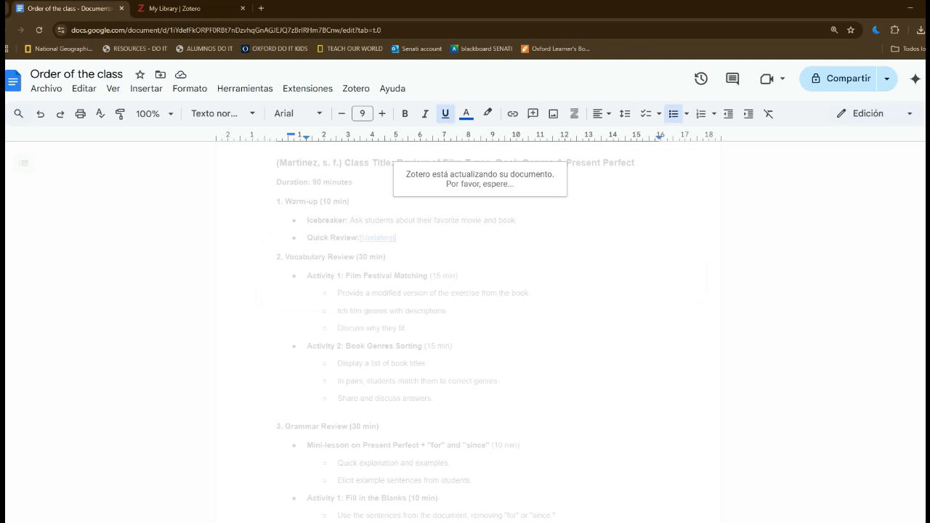
mouse_move(627, 521)
left_click(681, 480)
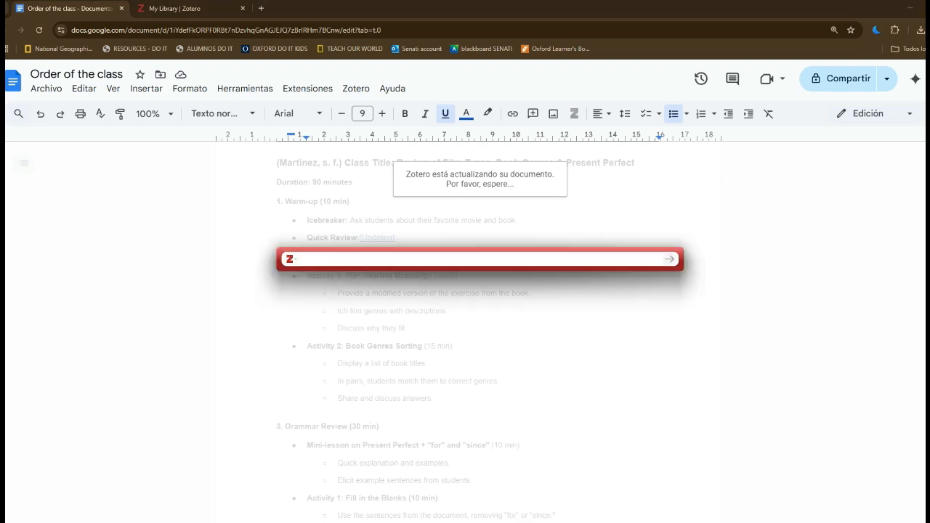
key("Return")
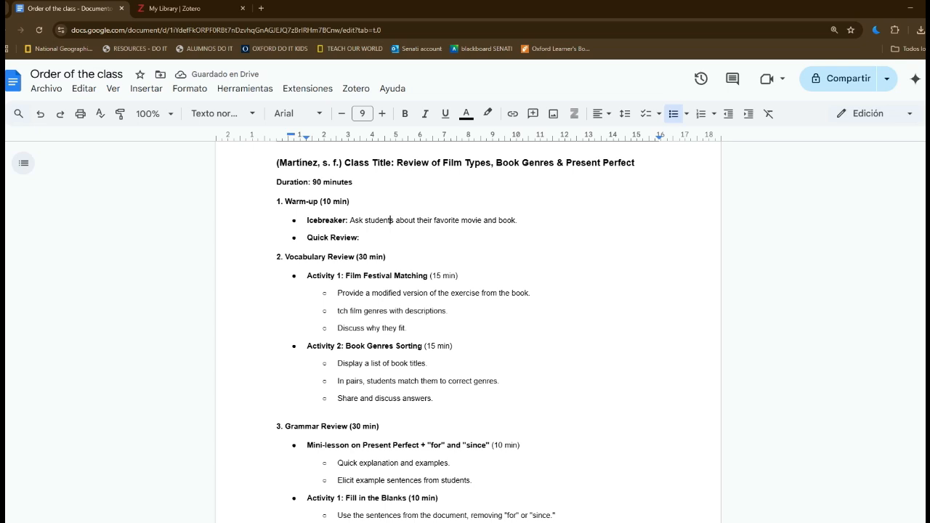
Step: Add a Zotero citation at the end of the Icebreaker sentence, searching for "Rodr" and choosing the 2021 article "Indicadores de gestión comunitaria"
left_click_drag(308, 220, 517, 221)
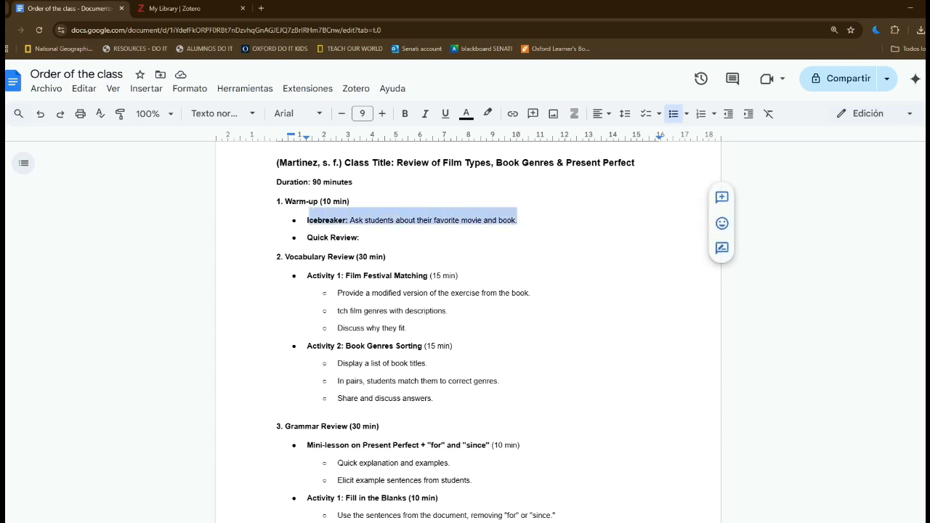
left_click(308, 232)
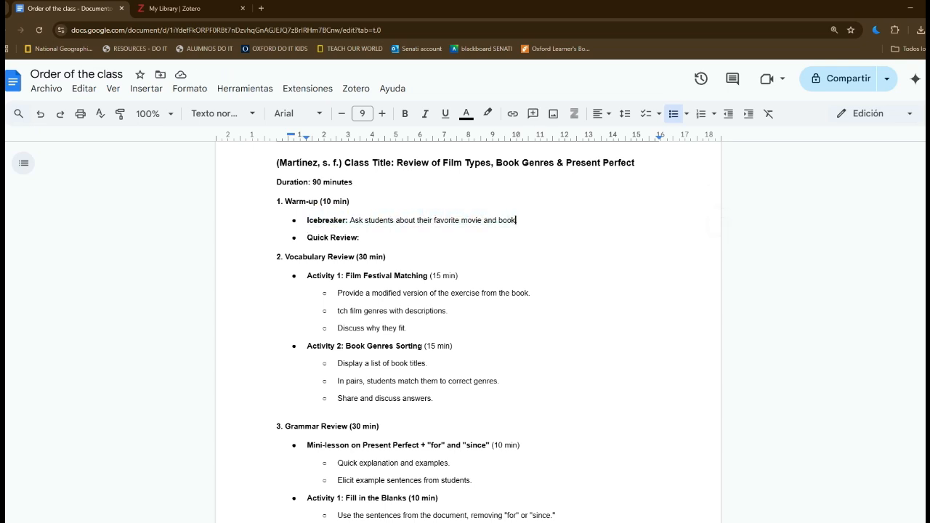
left_click(356, 88)
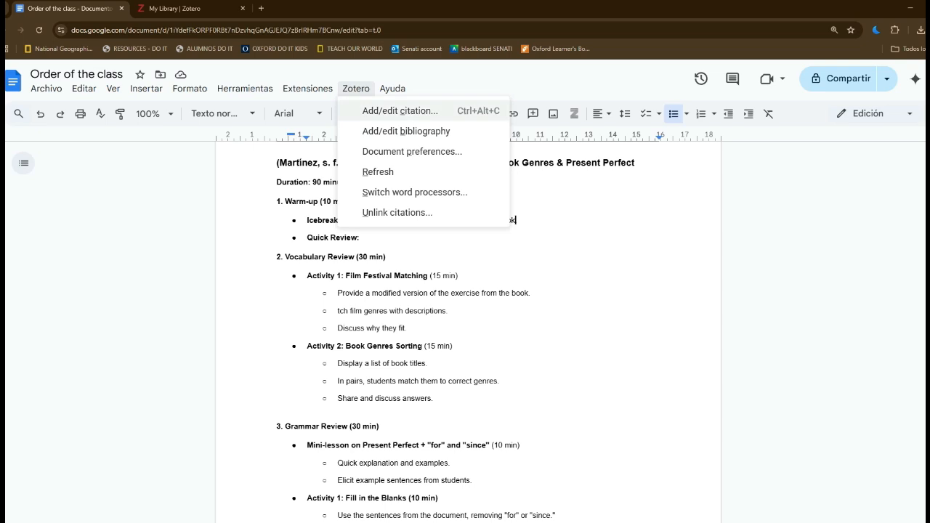
left_click(399, 111)
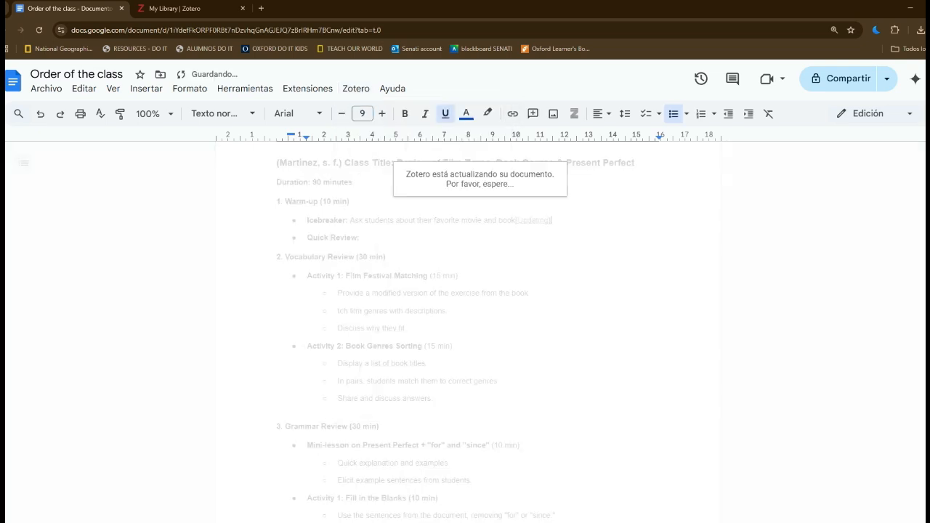
key("alt+Tab")
key("alt+Tab")
key("alt+Tab")
key("alt+Tab")
key("alt+Tab")
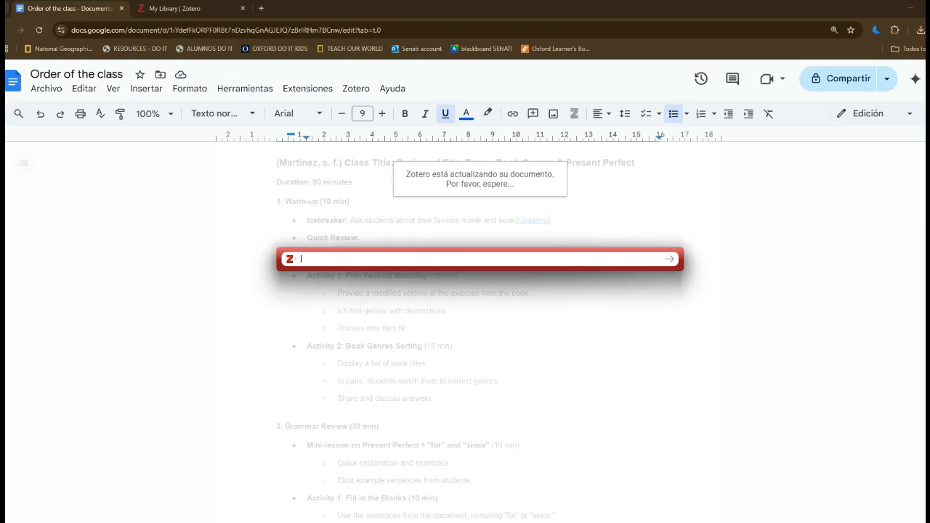
type("Rodr")
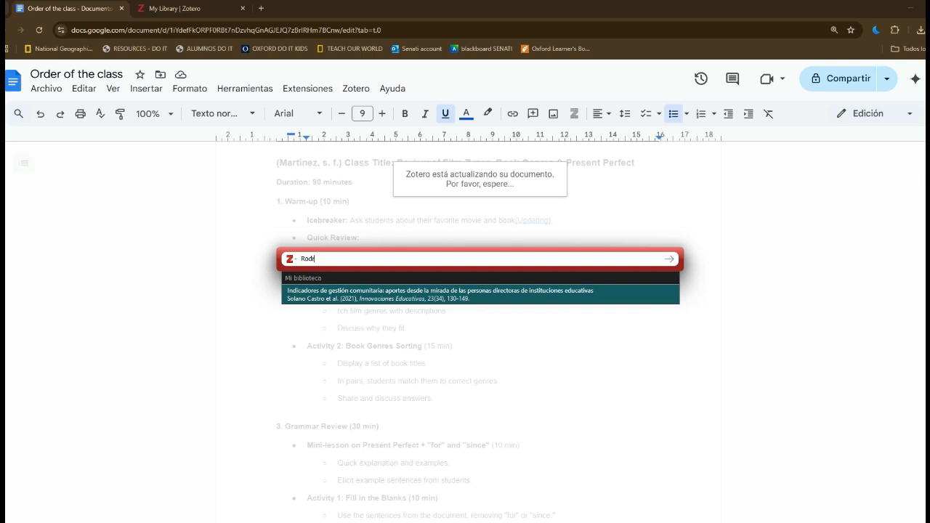
key("Return")
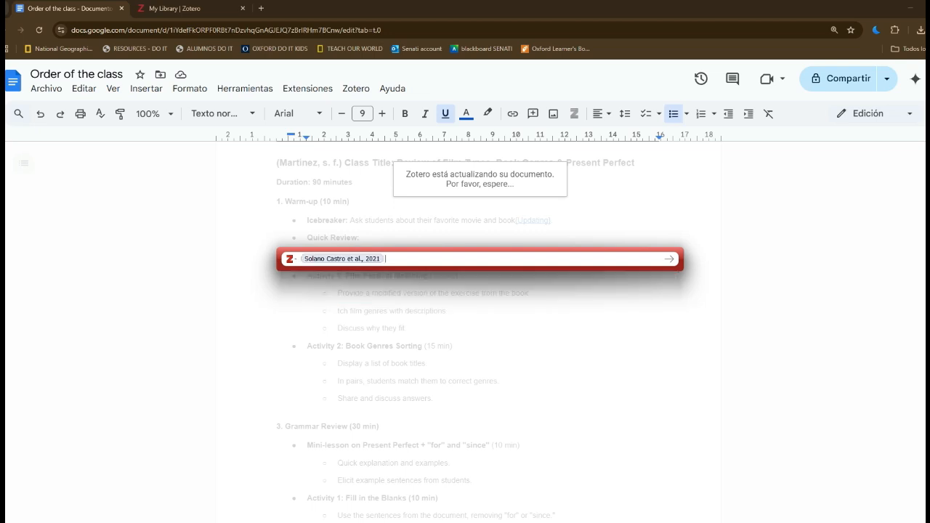
key("Return")
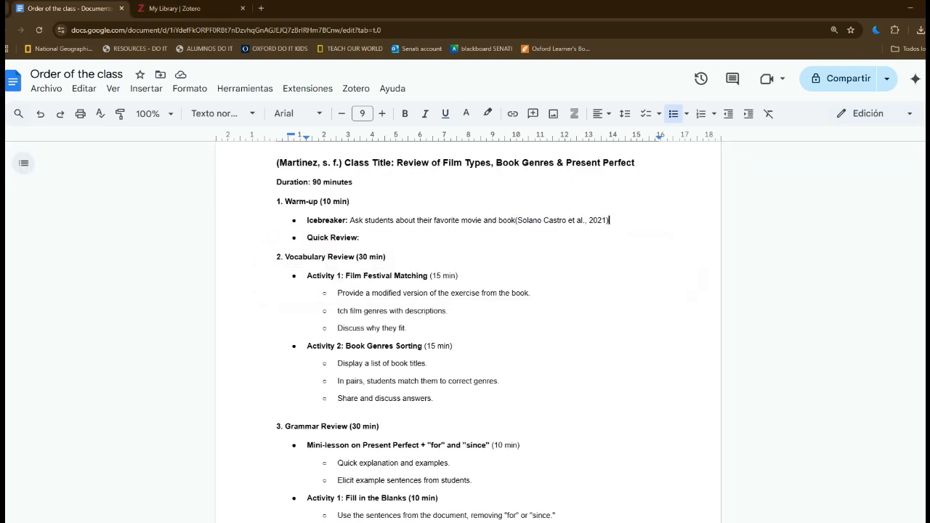
left_click_drag(613, 221, 515, 221)
left_click(516, 220)
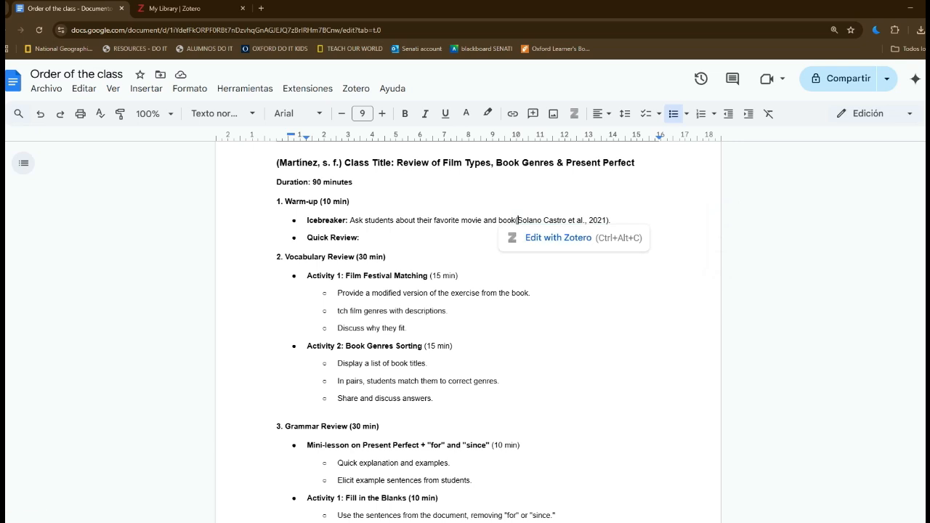
key("BackSpace")
Step: Start a Zotero citation over the ending "ise from the book." in Activity 1, using the widened classic citation view
left_click(531, 293)
left_click_drag(531, 293, 471, 293)
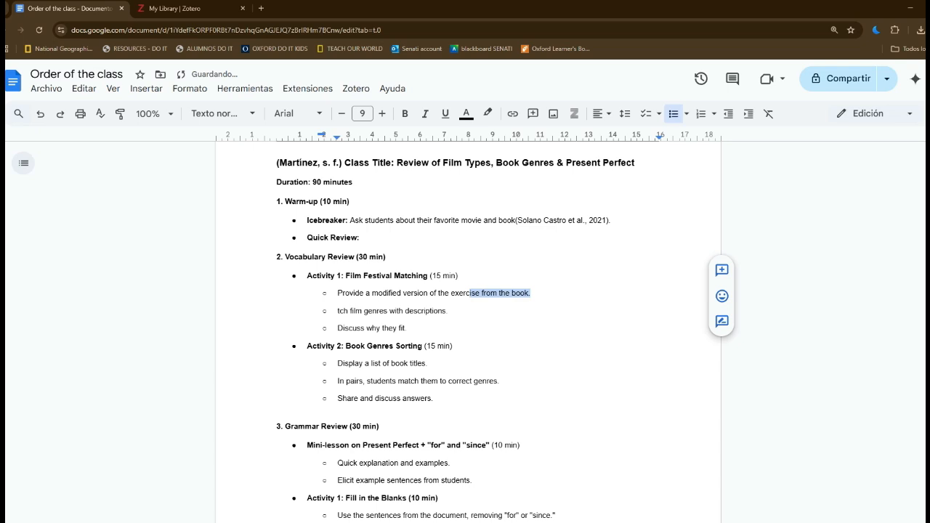
left_click(356, 88)
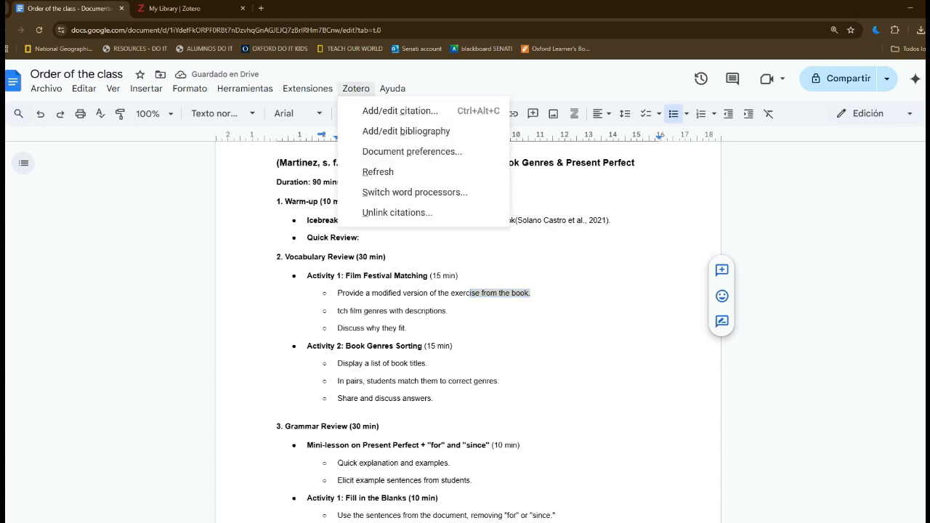
left_click(421, 110)
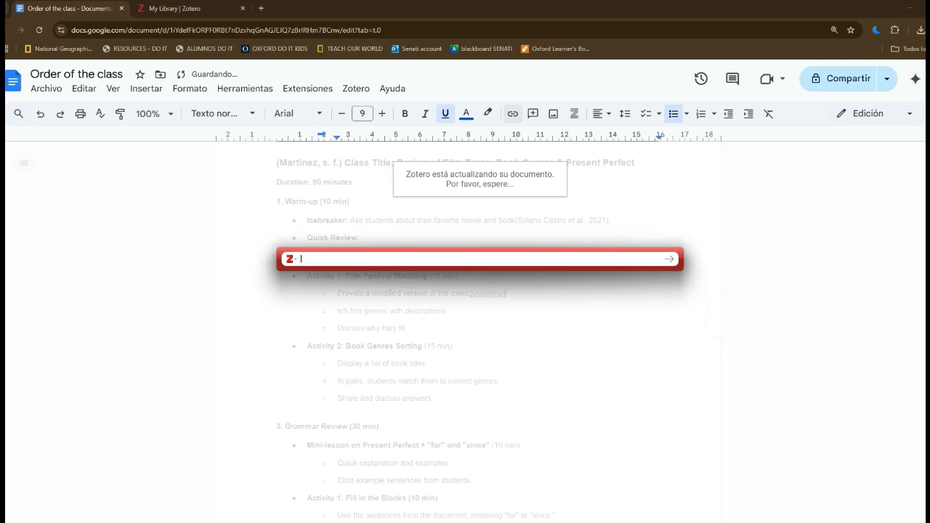
left_click(291, 260)
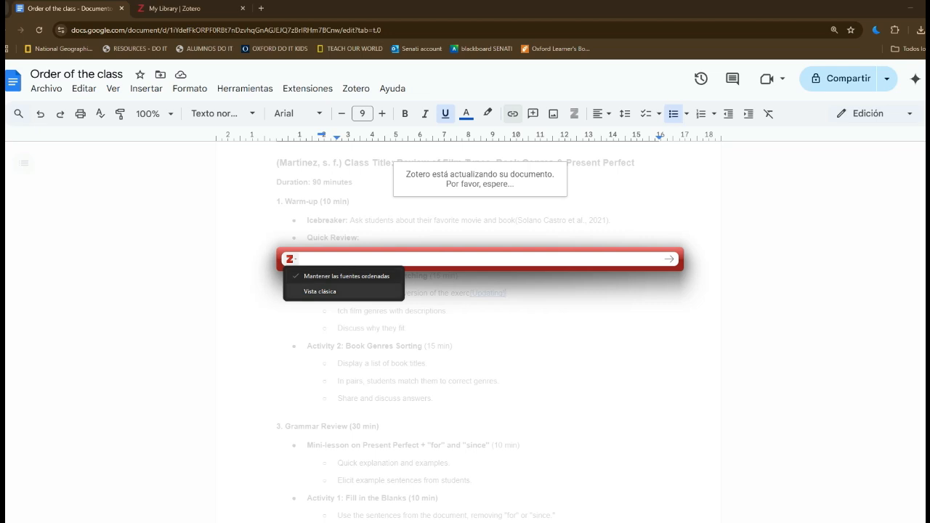
left_click(319, 291)
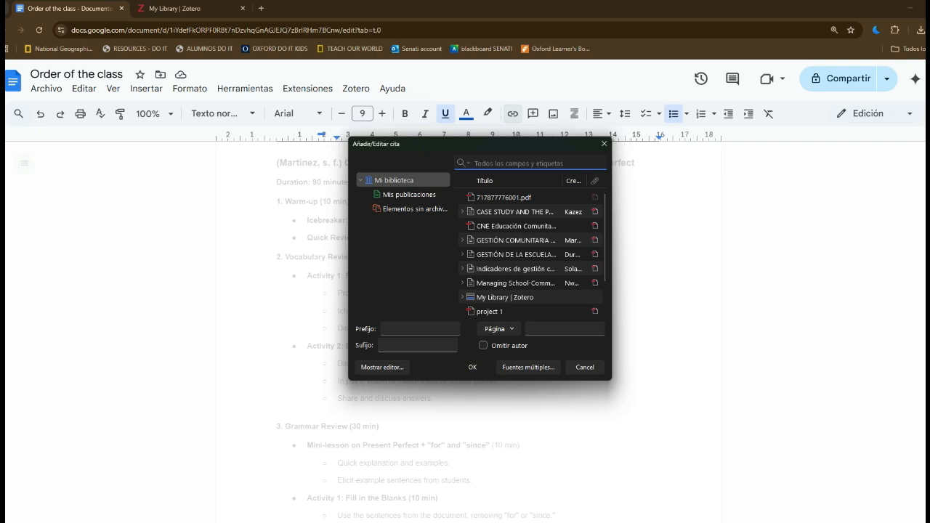
left_click_drag(612, 375, 867, 374)
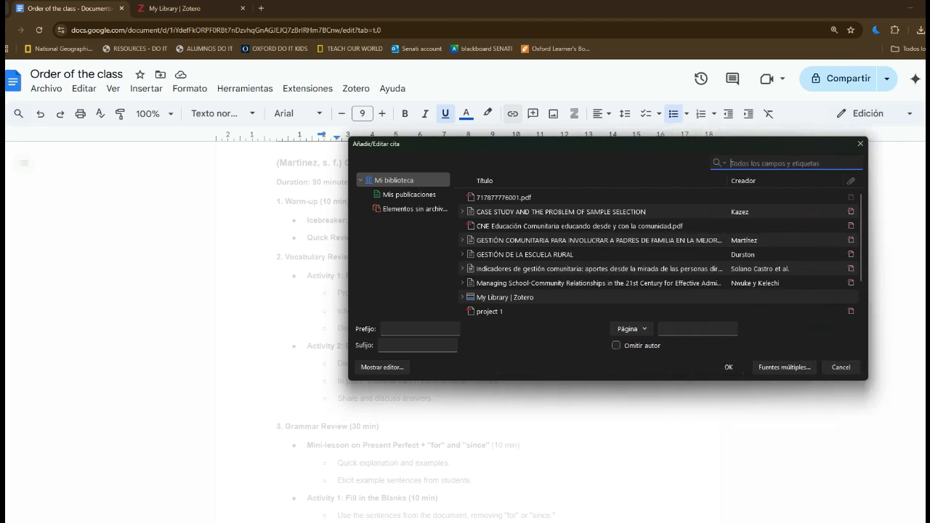
Step: Browse the sources in Mi biblioteca and insert "GESTIÓN DE LA ESCUELA RURAL" as the citation
left_click(675, 240)
left_click(676, 226)
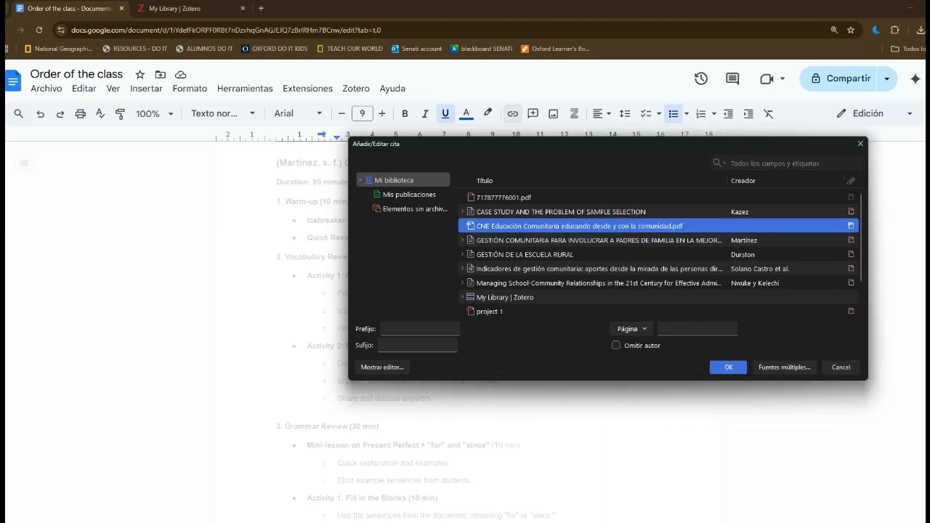
left_click(676, 255)
scroll(675, 254, "down", 2)
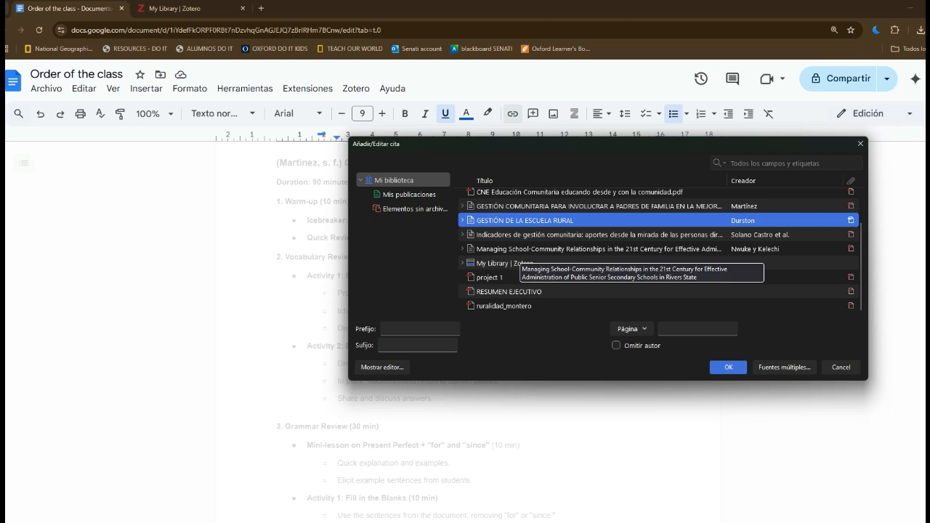
scroll(523, 251, "up", 1)
left_click(552, 274)
left_click(552, 260)
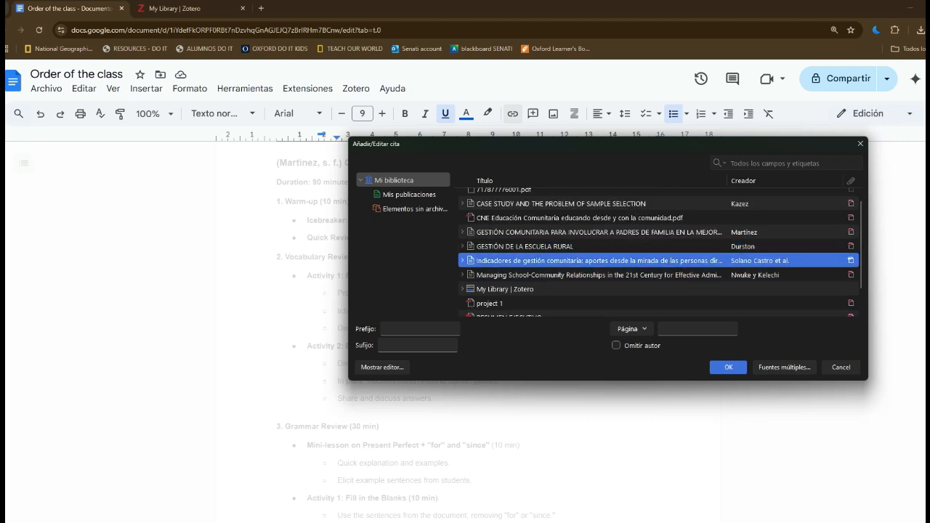
scroll(552, 261, "down", 1)
scroll(552, 261, "up", 1)
scroll(659, 252, "up", 1)
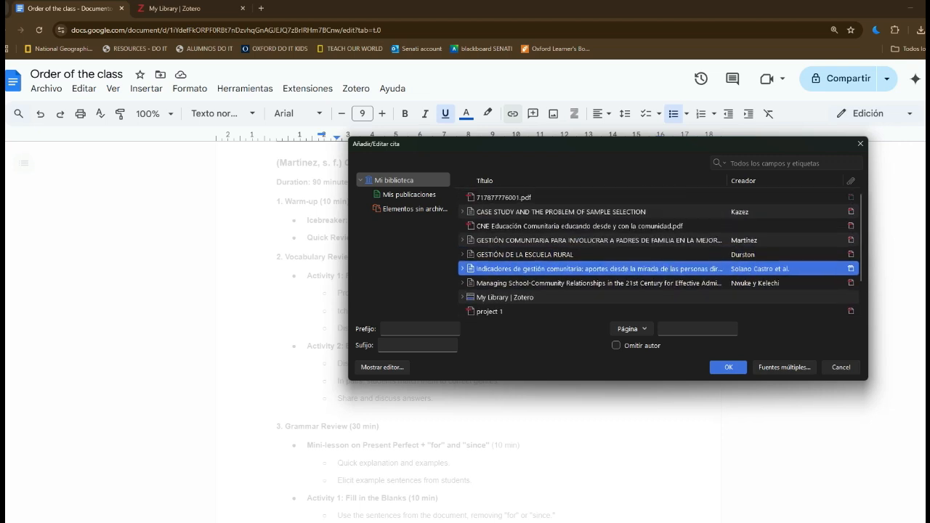
left_click(598, 241)
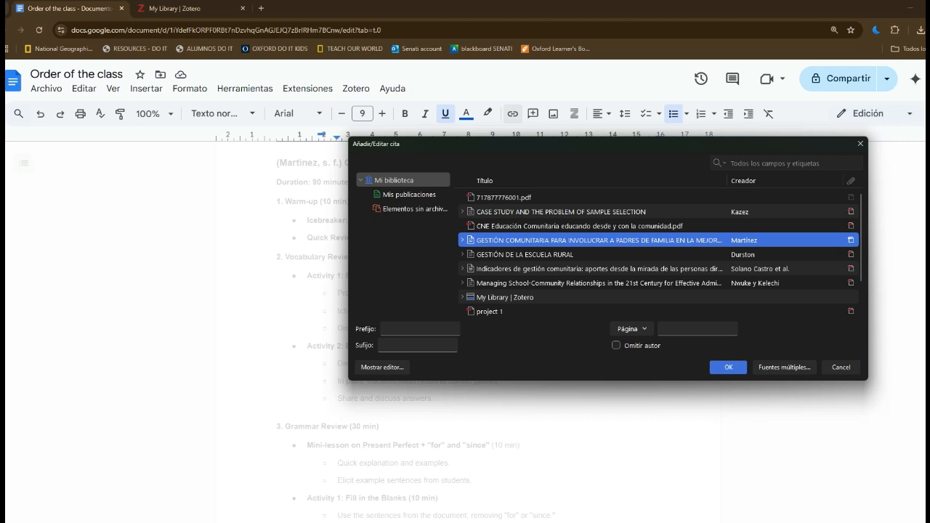
left_click(598, 254)
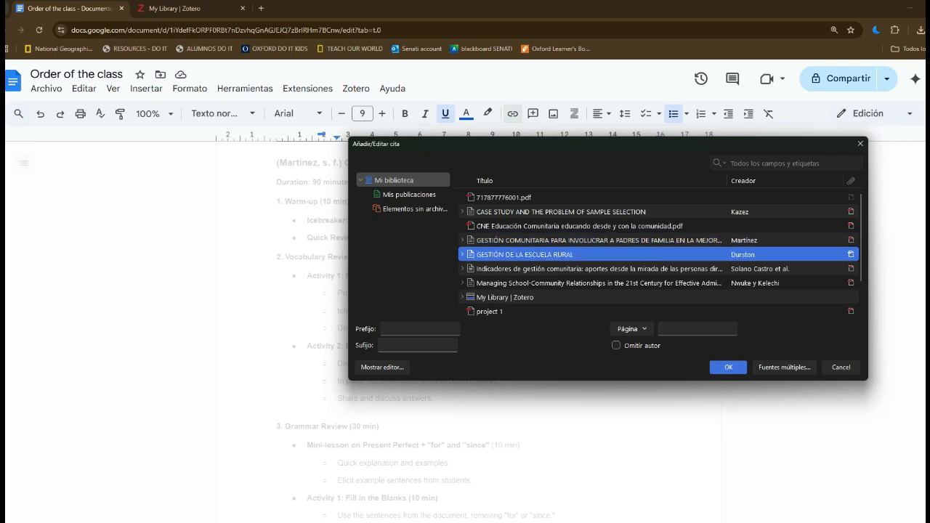
key("Return")
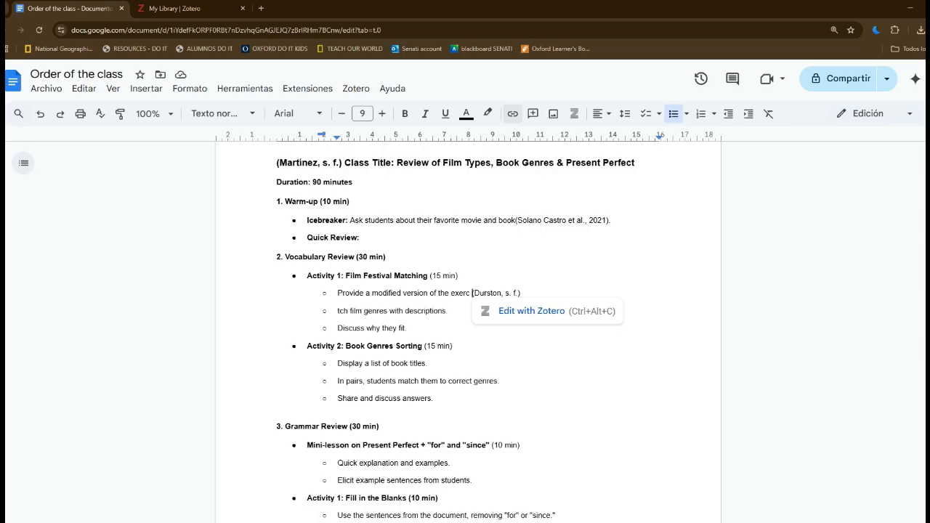
Step: Switch to Mendeley Reference Manager and look over its reference list and the two source PDFs open in the browser
key("alt+Tab")
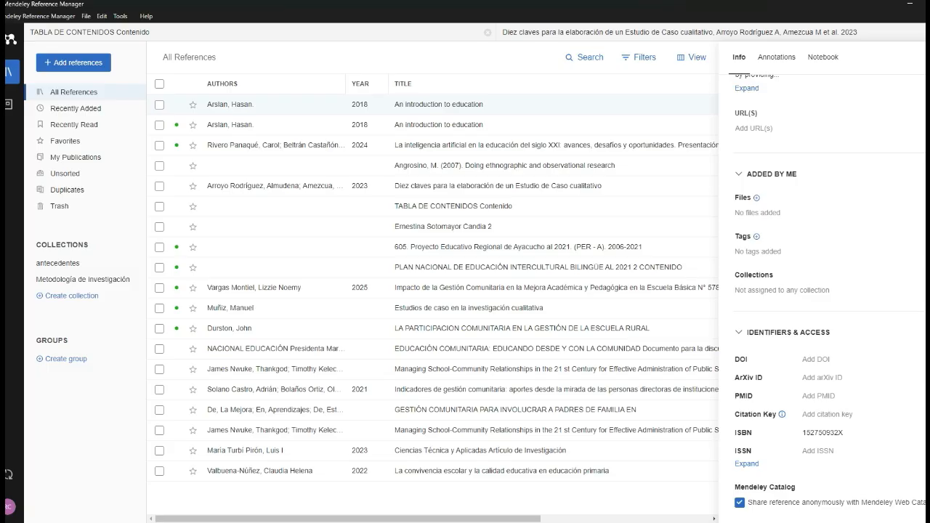
key("alt+Tab")
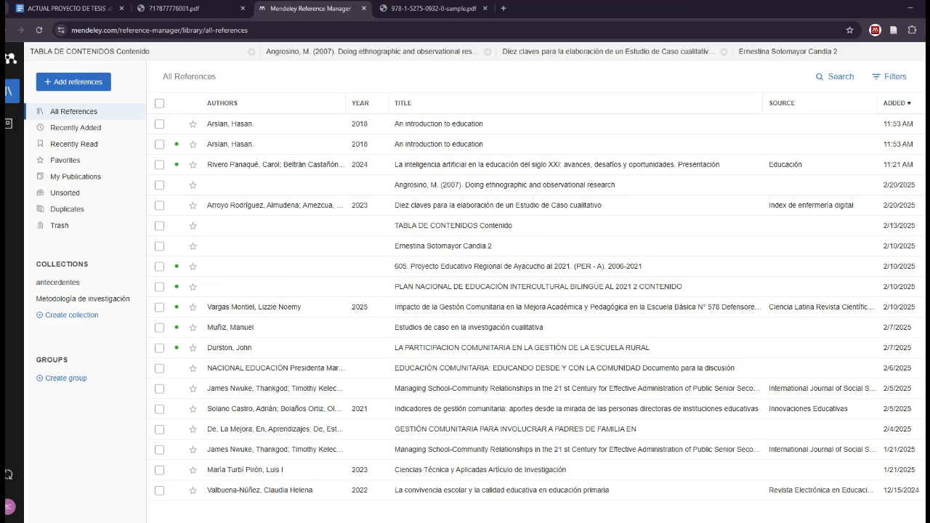
key("alt+Tab")
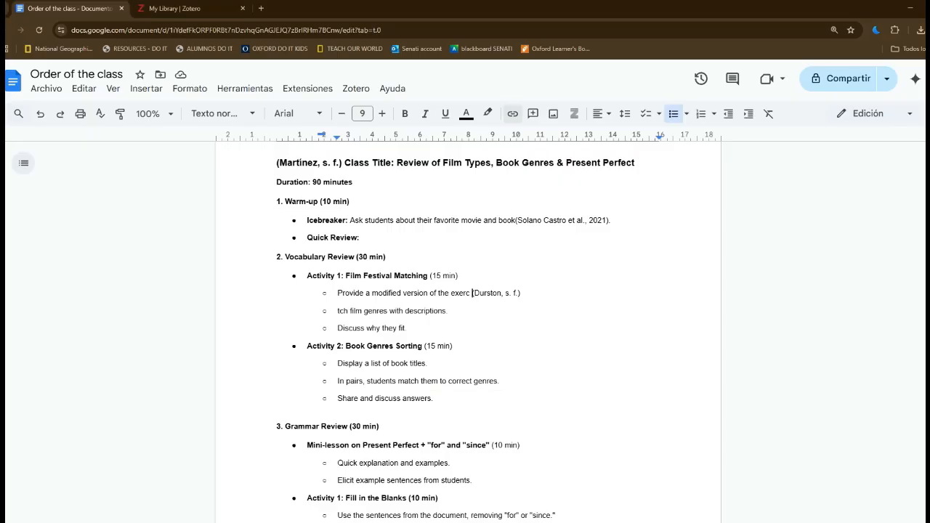
key("alt+Tab")
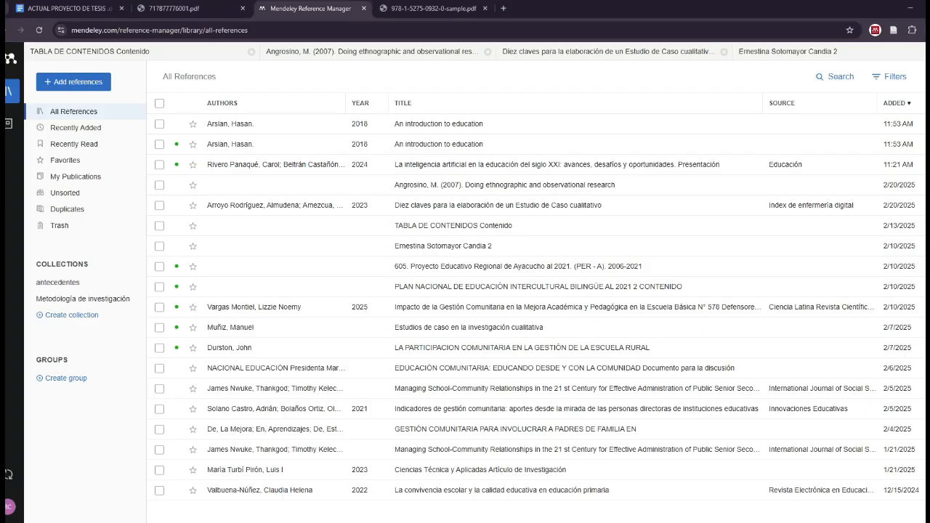
left_click(190, 9)
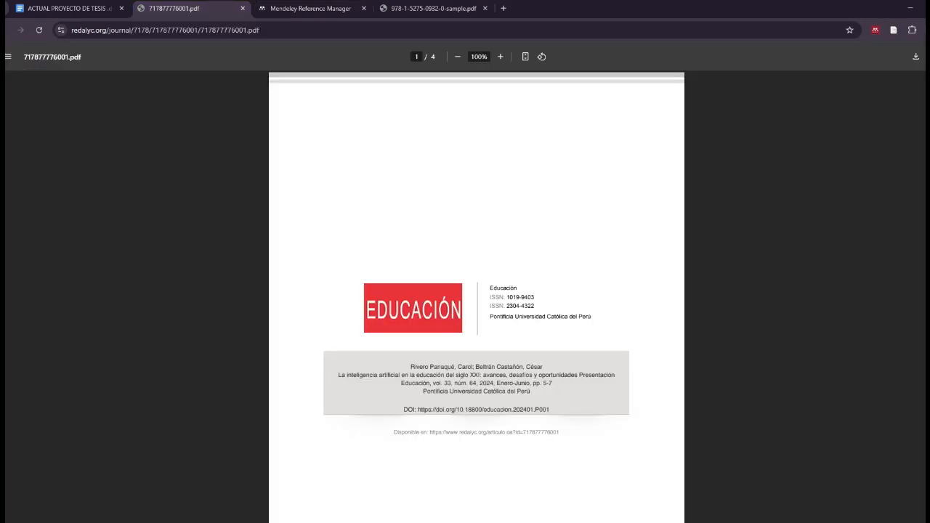
left_click(434, 9)
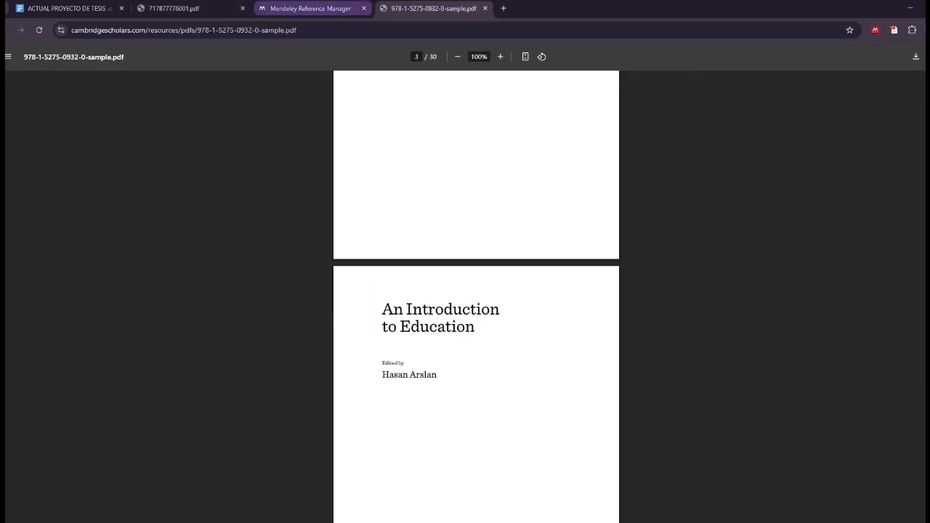
left_click(310, 9)
left_click(190, 9)
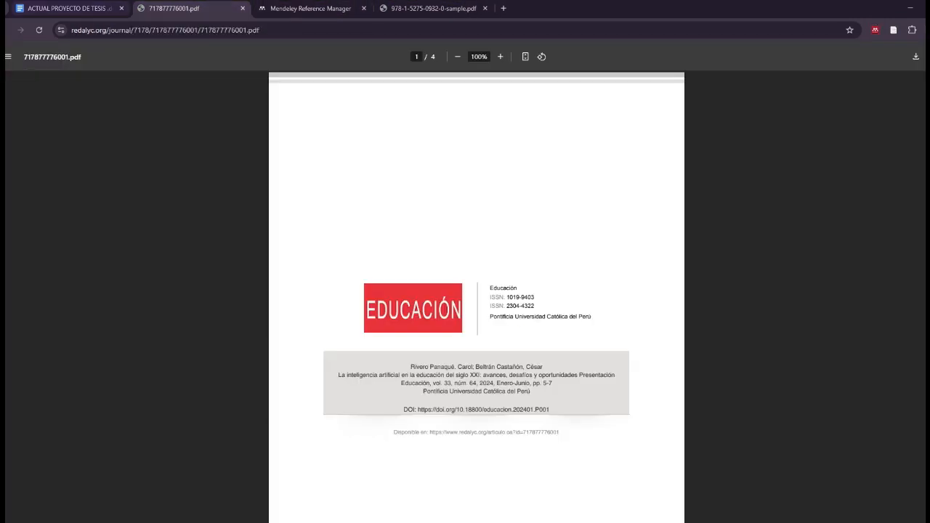
Step: Switch to the "ACTUAL PROYECTO DE TESIS" document in Google Docs and examine the last entries of its reference list
left_click(69, 8)
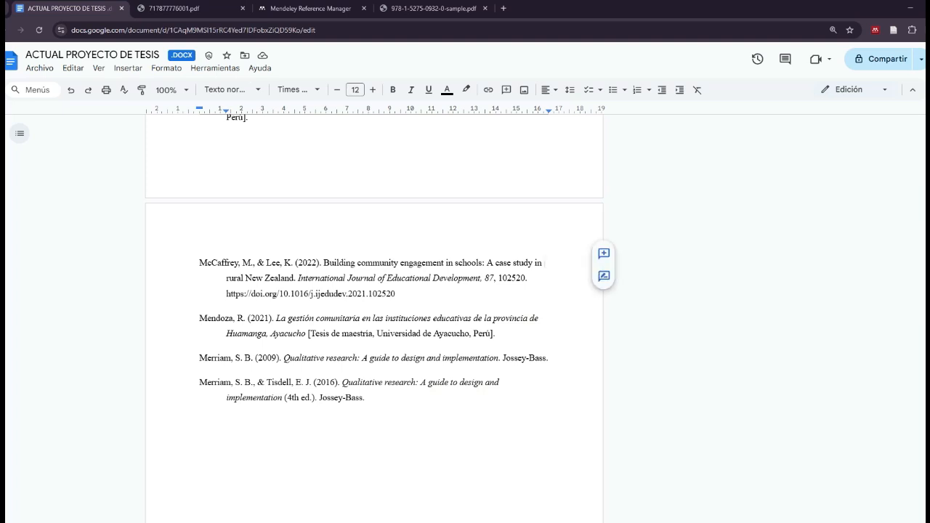
left_click(365, 397)
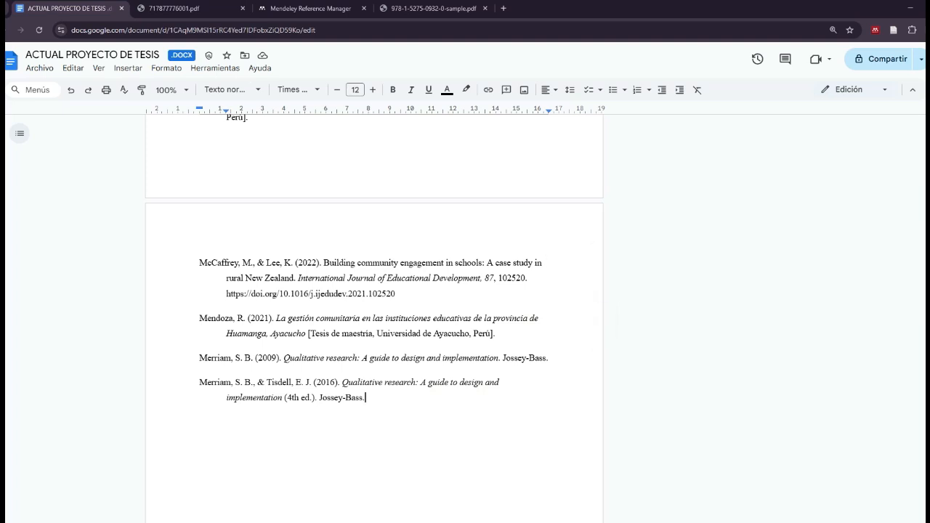
key("Return")
key("Return")
left_click_drag(366, 398, 318, 398)
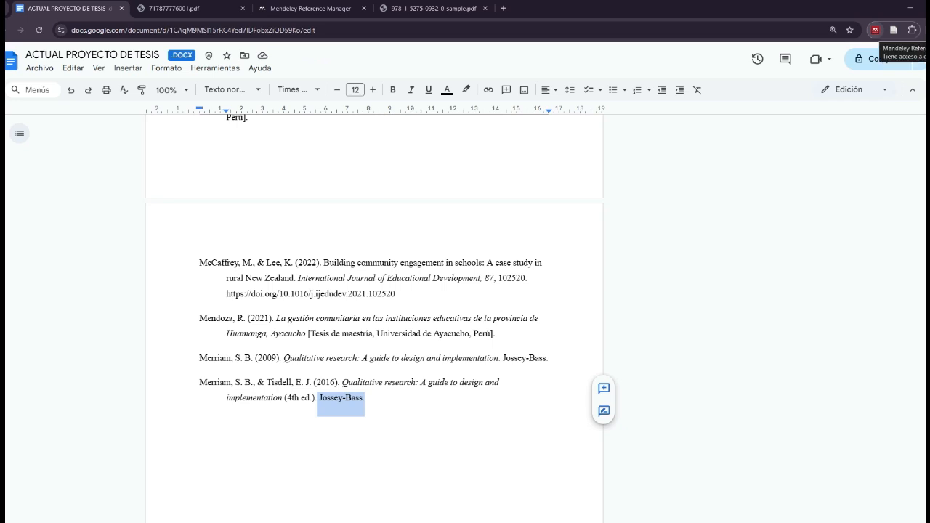
left_click(426, 358)
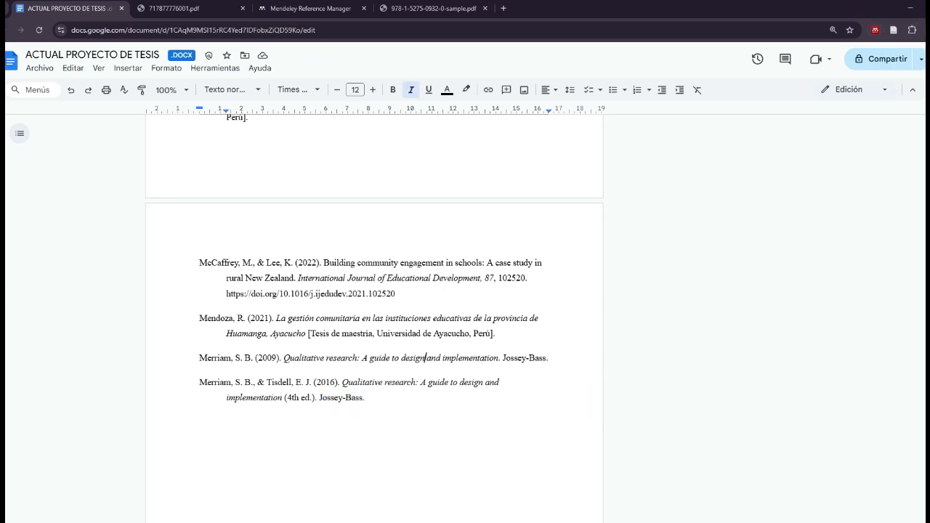
left_click(433, 8)
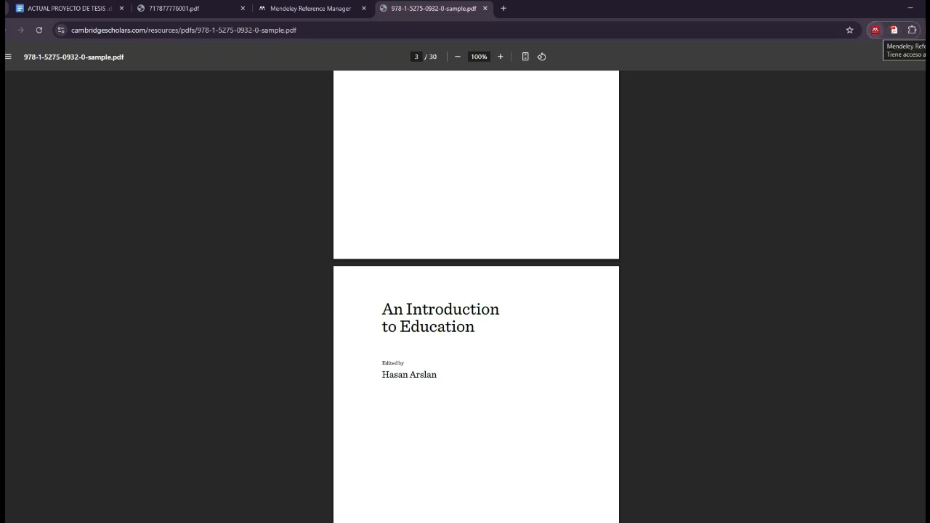
key("alt+Tab")
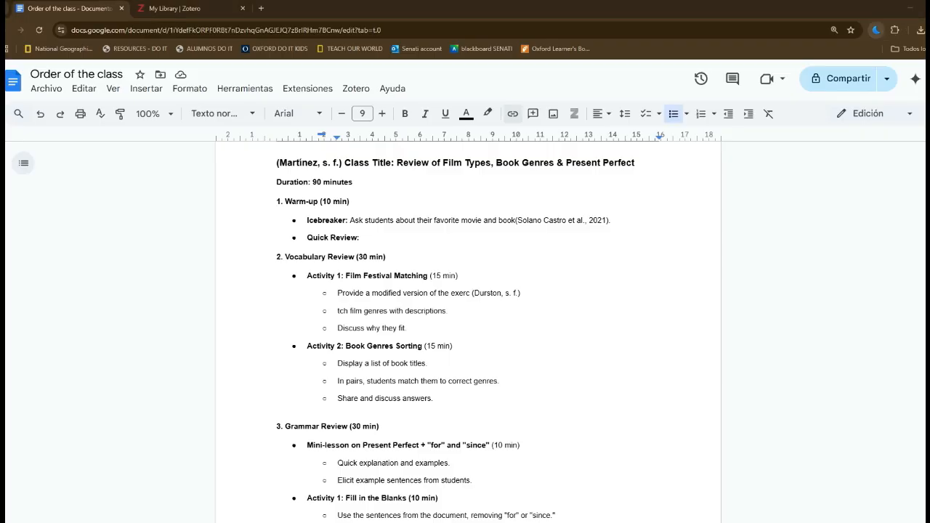
key("alt+Tab")
left_click(310, 9)
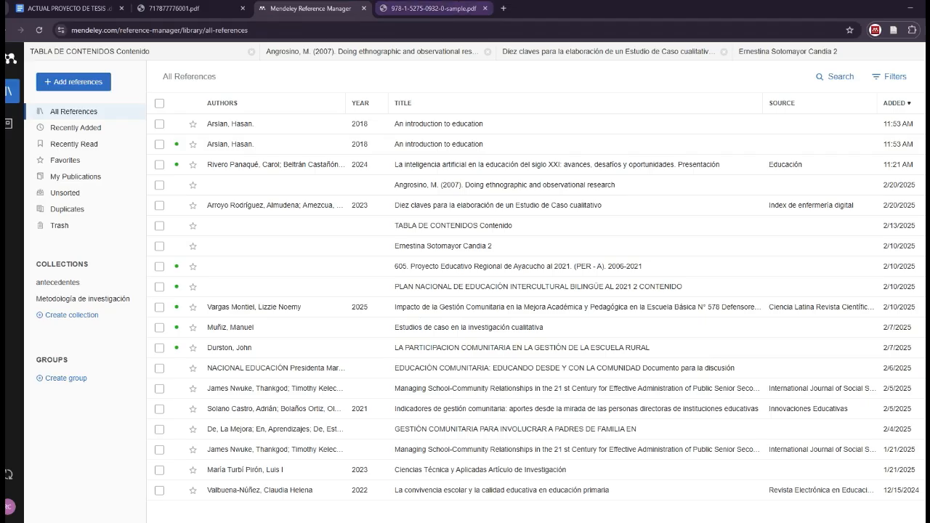
left_click(424, 8)
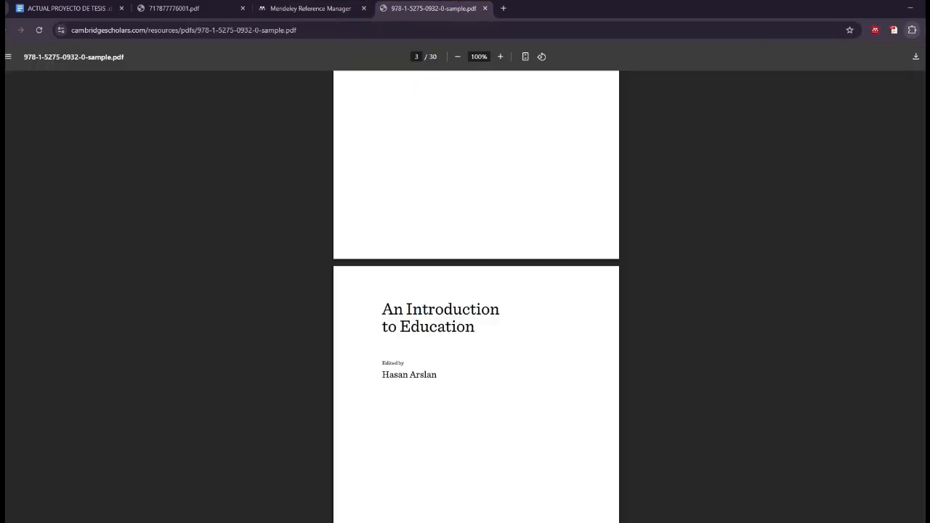
left_click(912, 30)
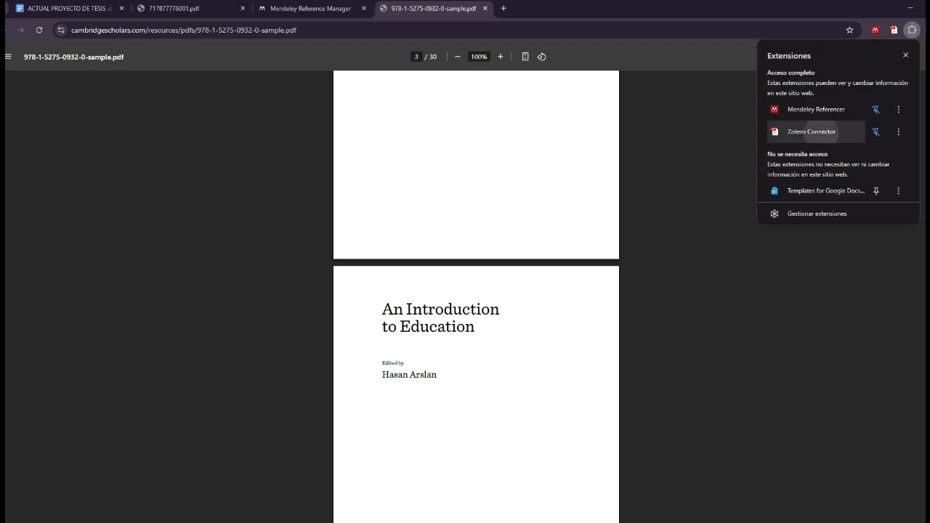
left_click(811, 131)
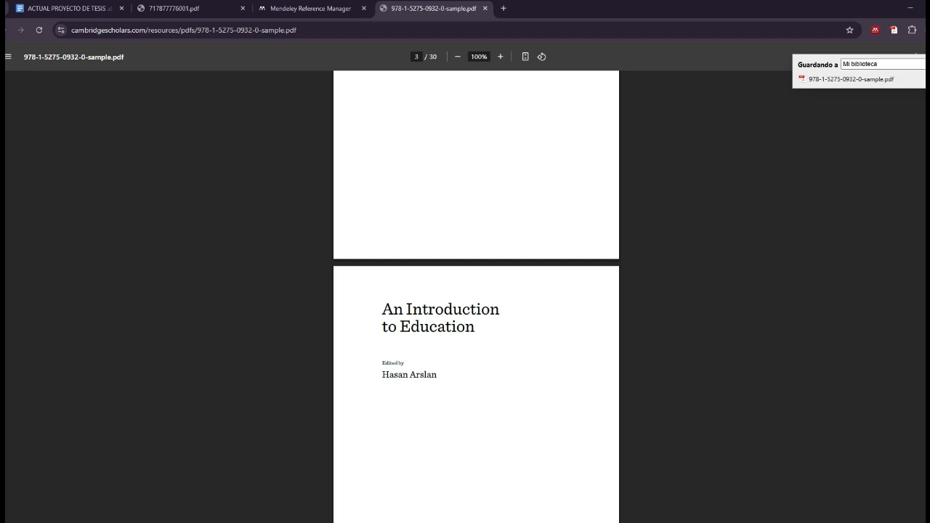
left_click(921, 64)
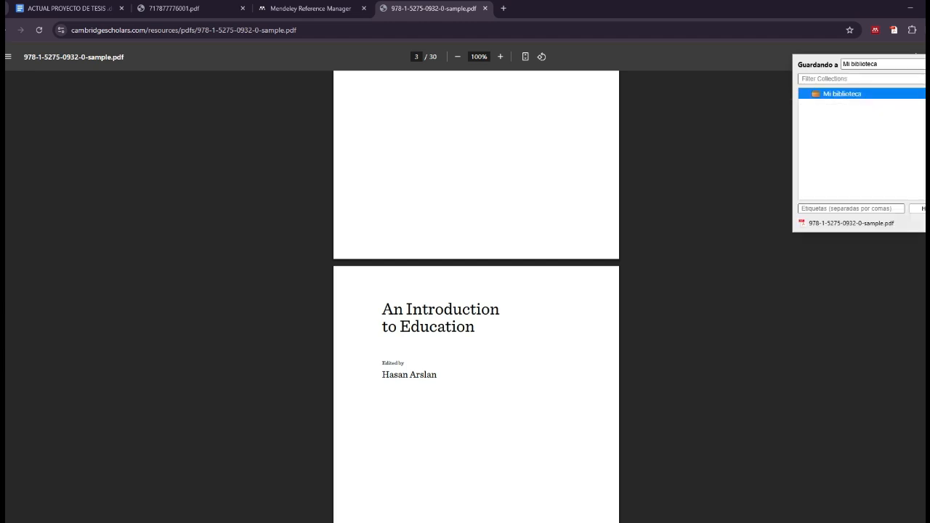
left_click(921, 209)
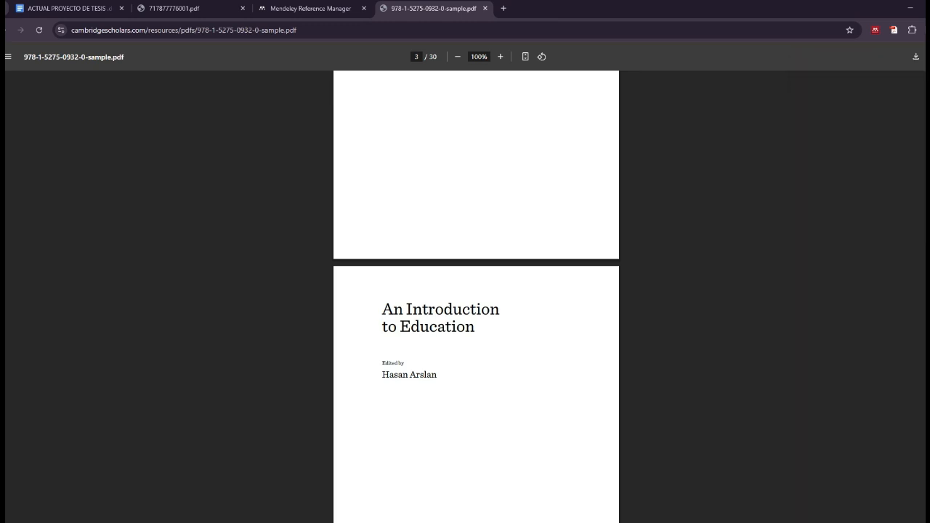
Step: Switch to the Zotero web library and view the details of the item "717877776001.pdf"
key("alt+Tab")
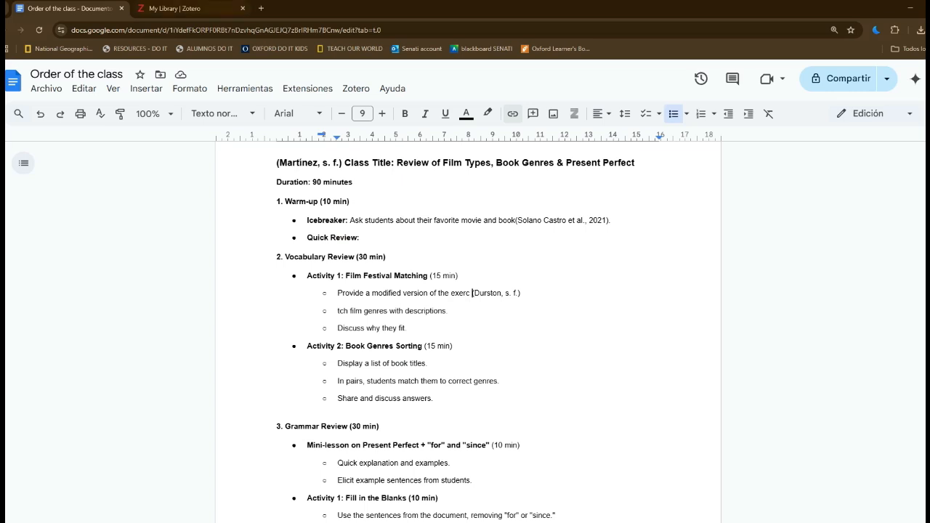
left_click(191, 9)
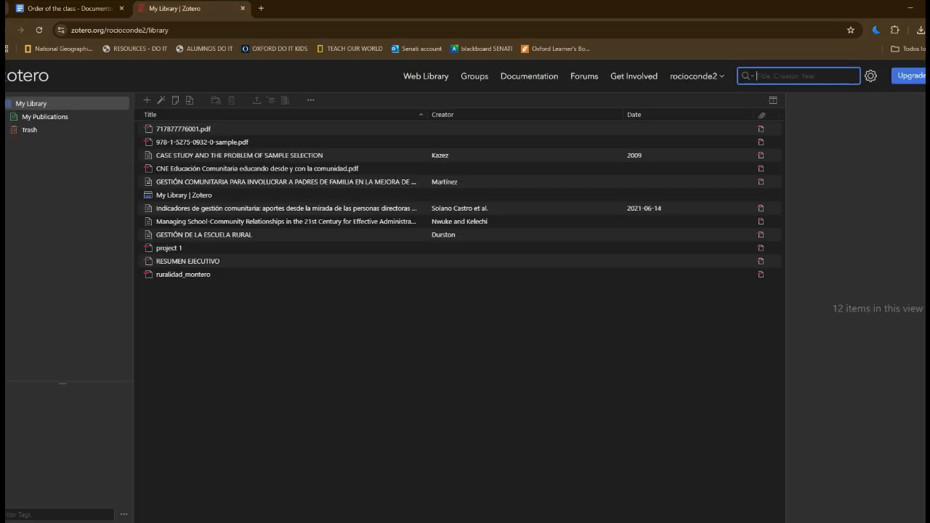
left_click(183, 129)
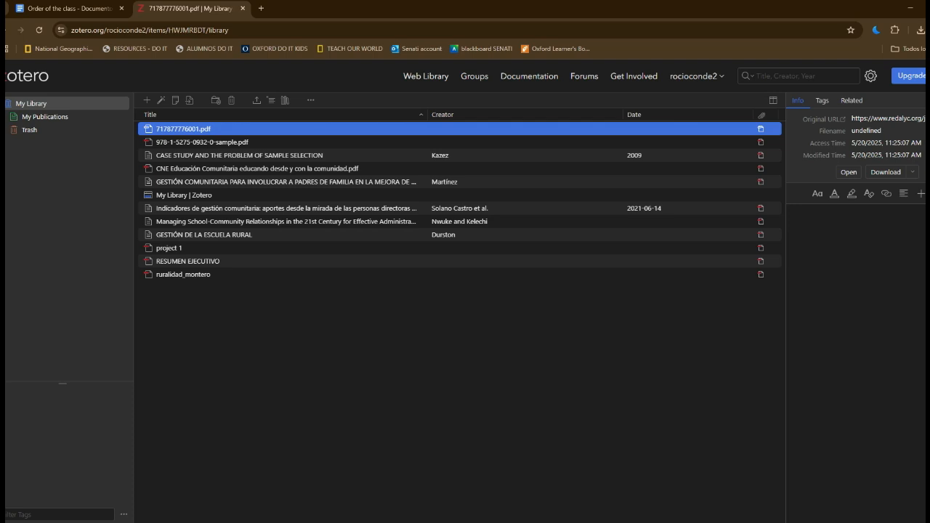
Step: Download the file of the item "717877776001.pdf" from the Zotero web library and open the downloaded "undefined.pdf"
left_click(884, 172)
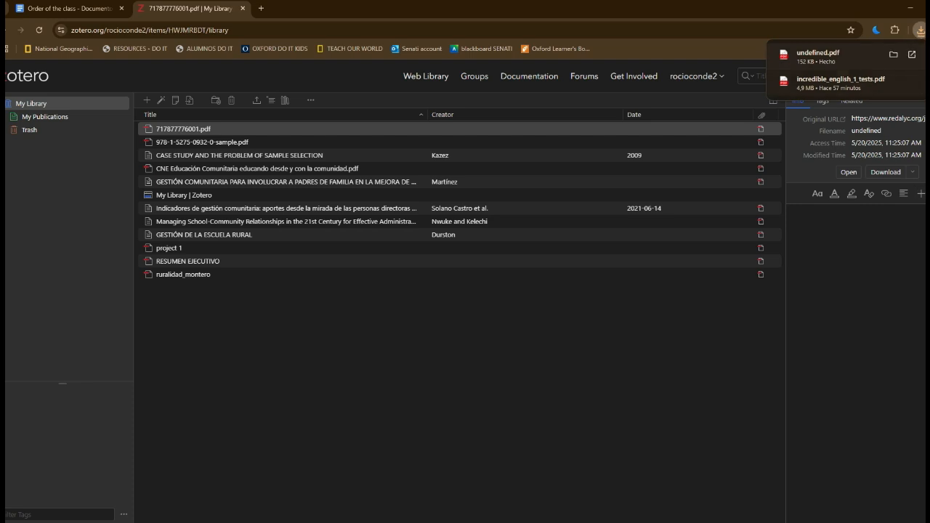
left_click(818, 53)
scroll(476, 290, "down", 4)
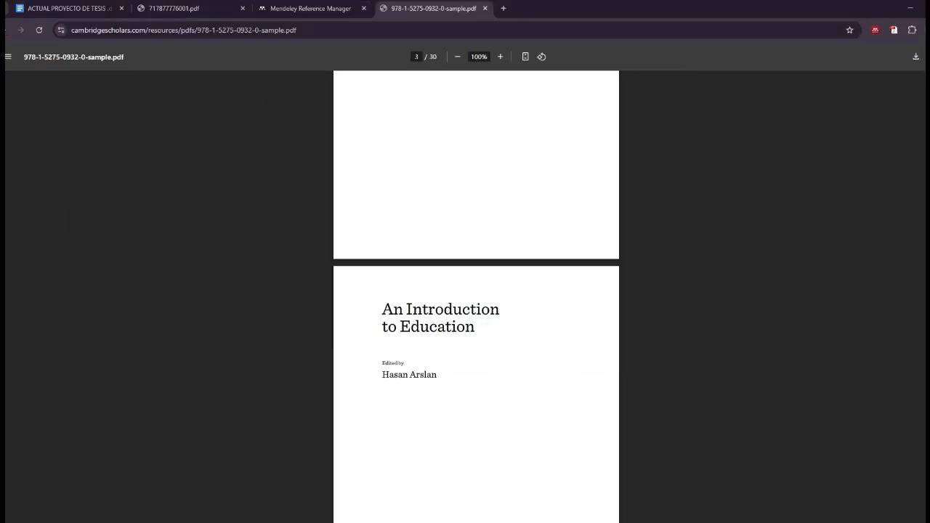
Step: Look over the Mendeley reference list and the downloaded "undefined.pdf" article, and minimize the article's browser window
key("alt+Tab")
key("alt+Tab")
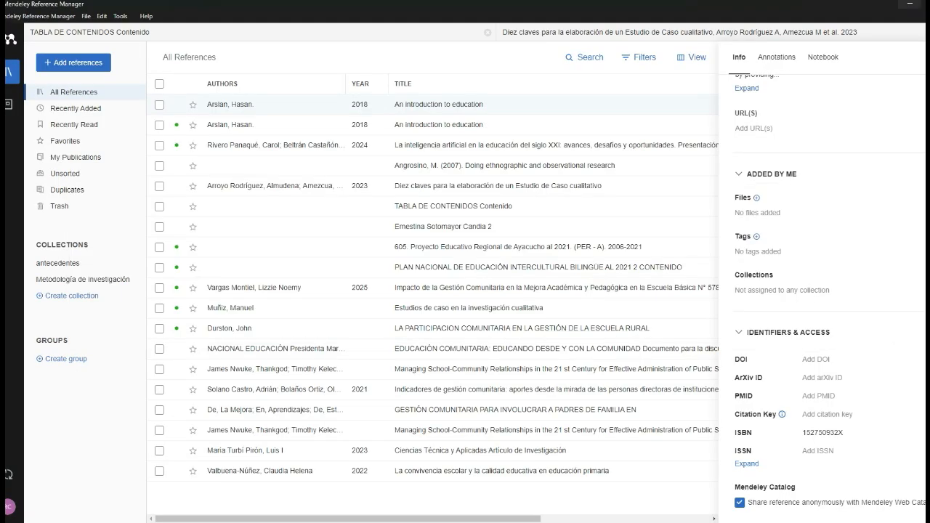
key("alt+Tab")
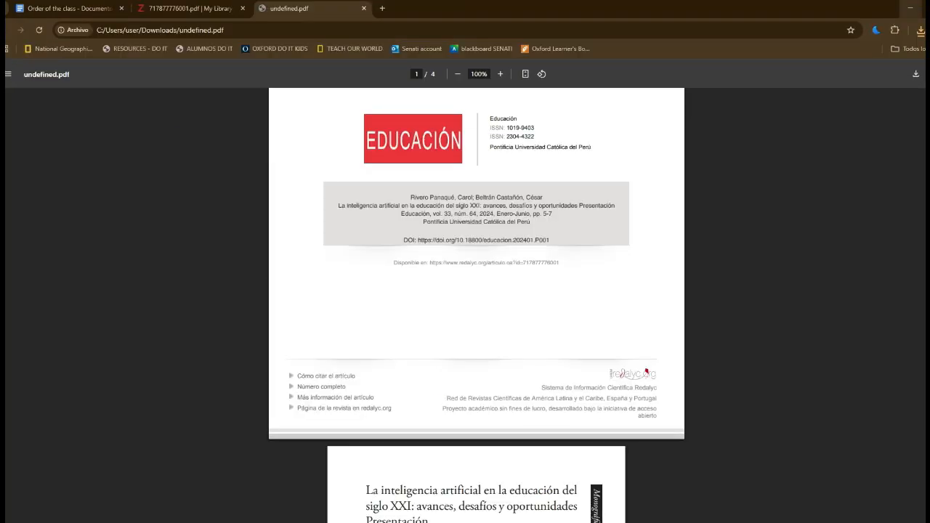
left_click(910, 8)
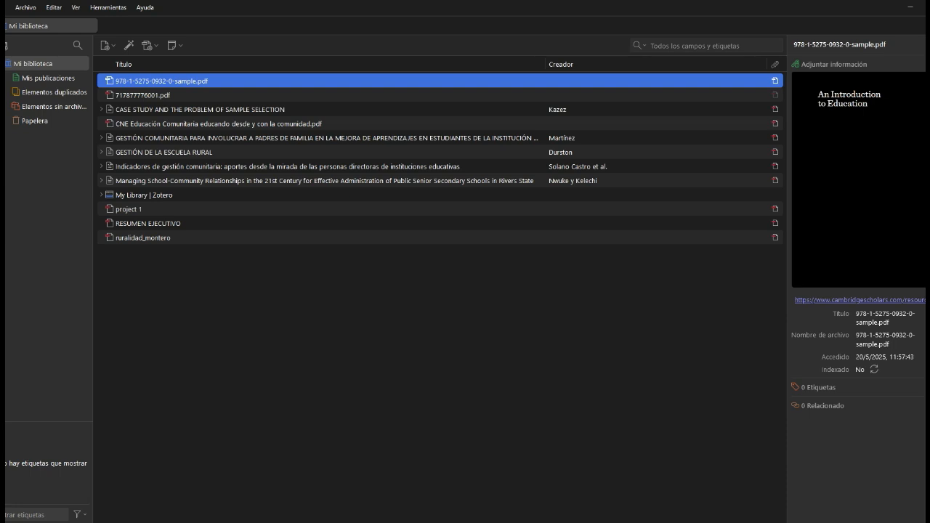
Step: Switch to the "ACTUAL PROYECTO DE TESIS" document in Google Docs and place the cursor on the empty line below the last reference
left_click(605, 521)
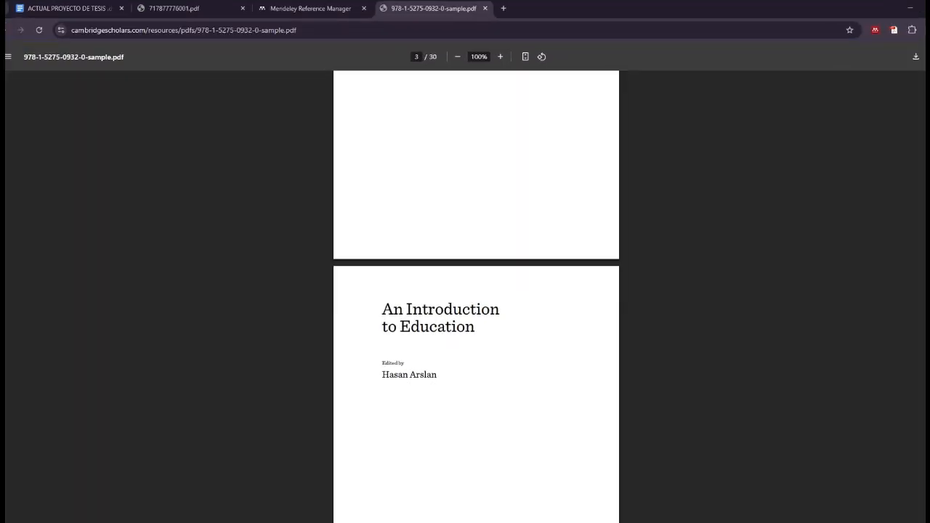
left_click(69, 8)
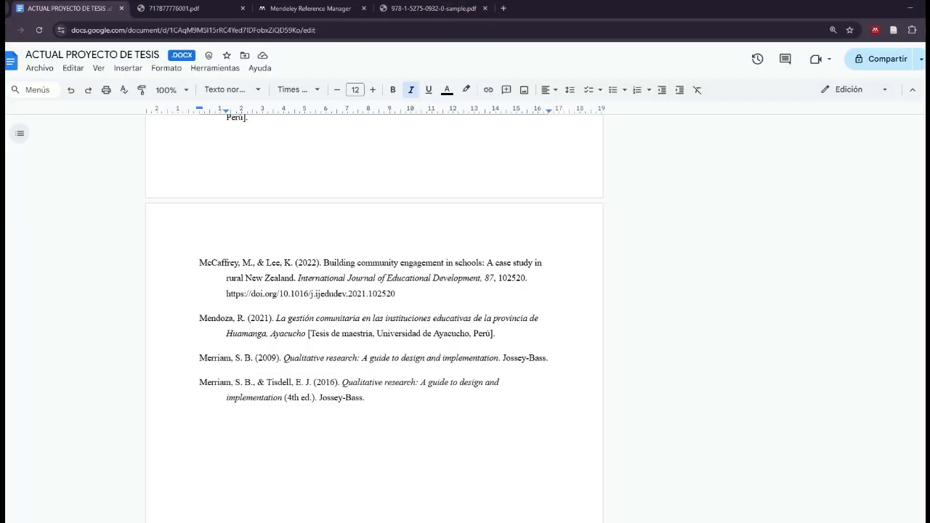
left_click_drag(364, 398, 333, 398)
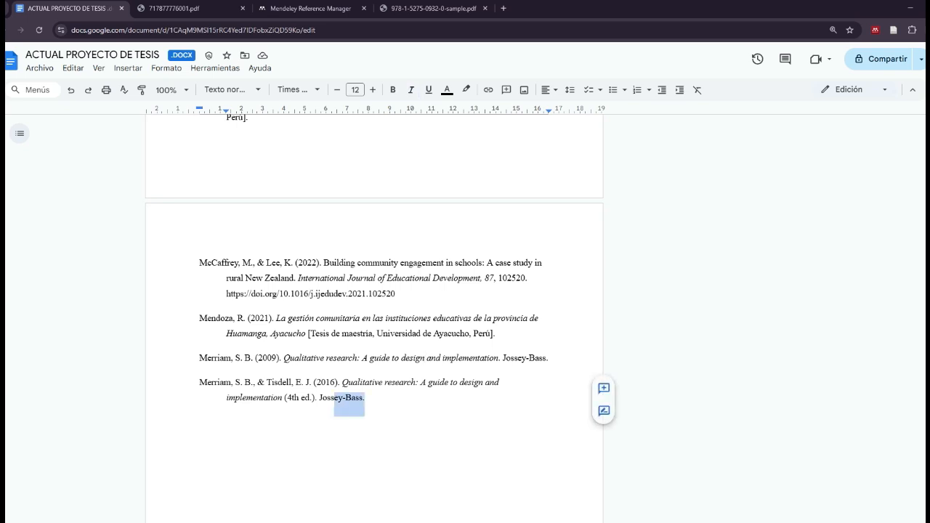
left_click(201, 422)
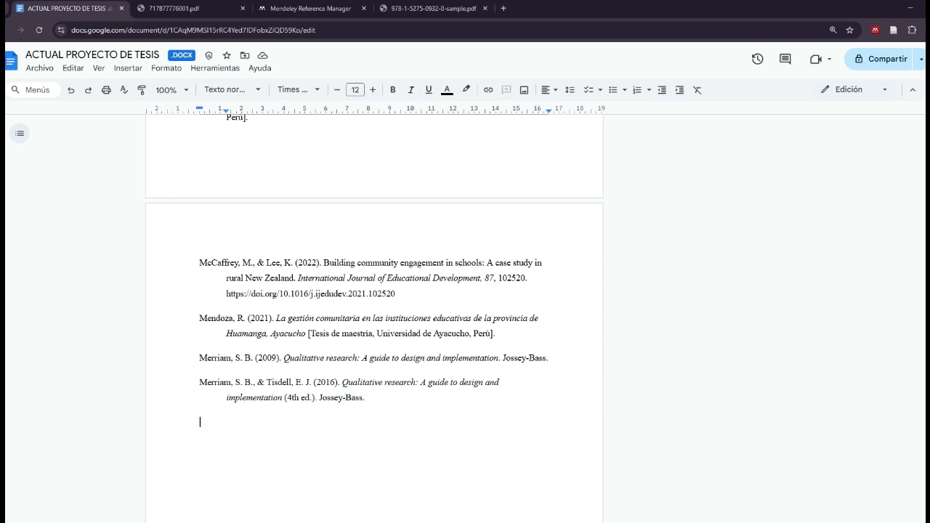
Step: Review the item list in the Zotero desktop app and the references in Mendeley, and preview the browser window with "undefined.pdf"
left_click(627, 521)
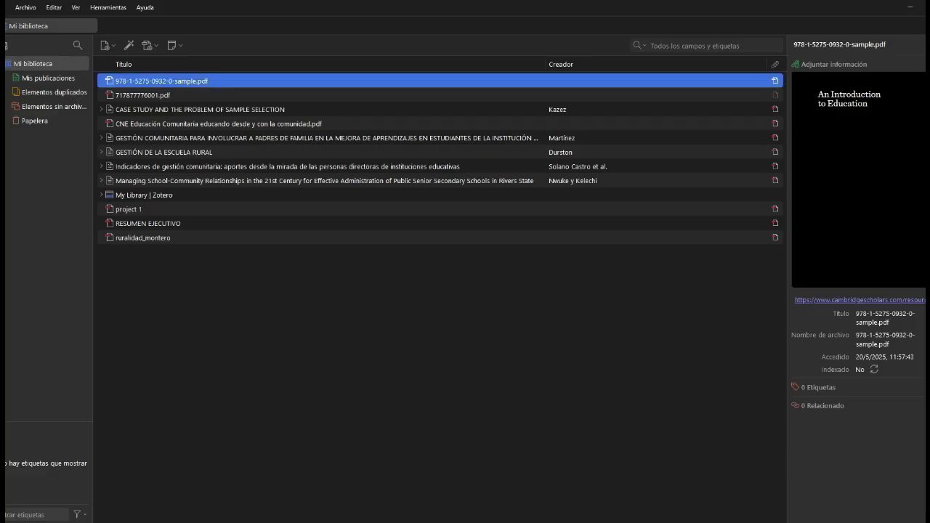
left_click(671, 520)
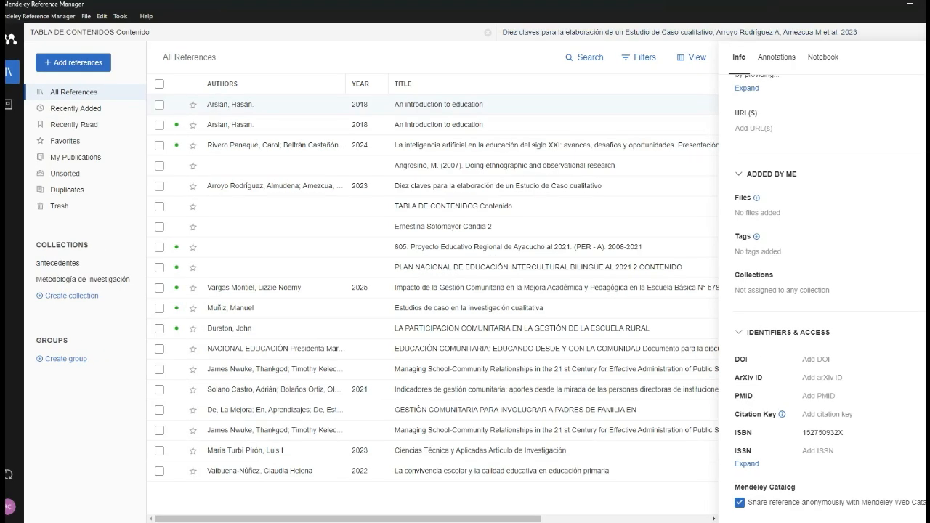
left_click(909, 5)
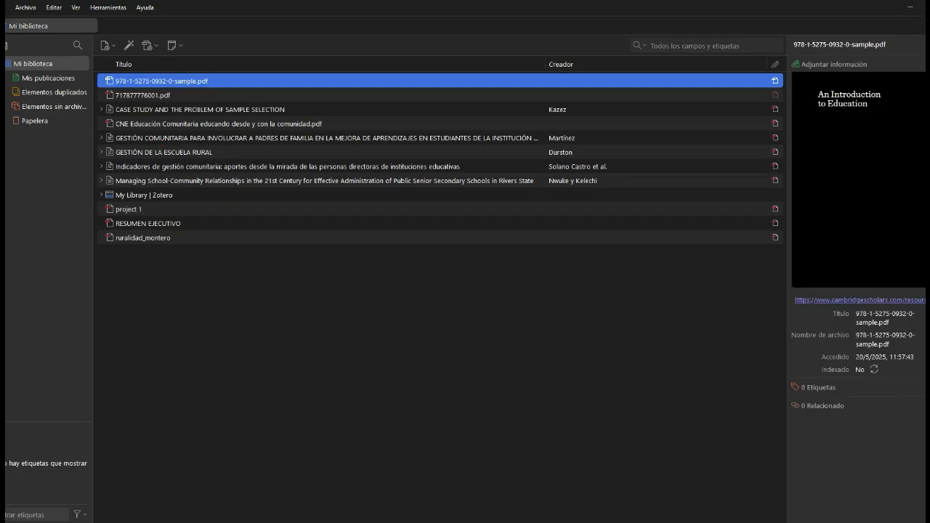
mouse_move(582, 521)
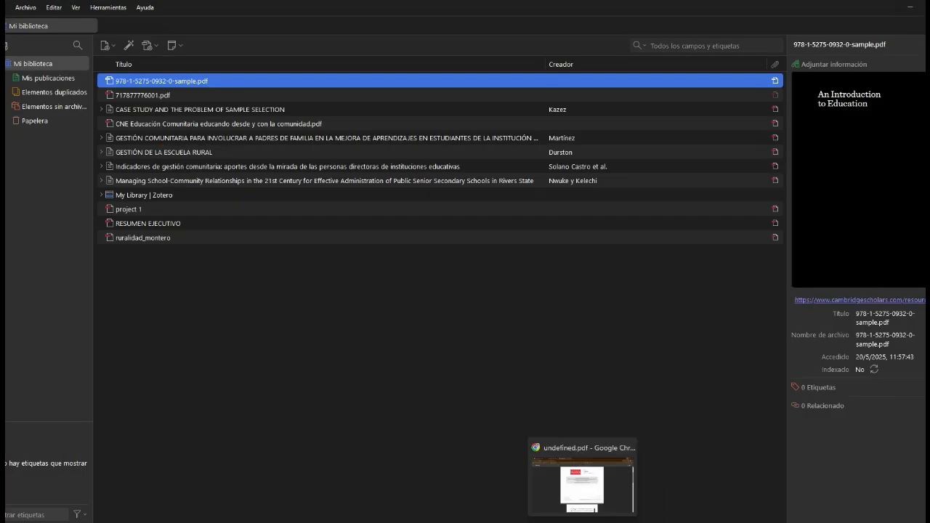
mouse_move(583, 484)
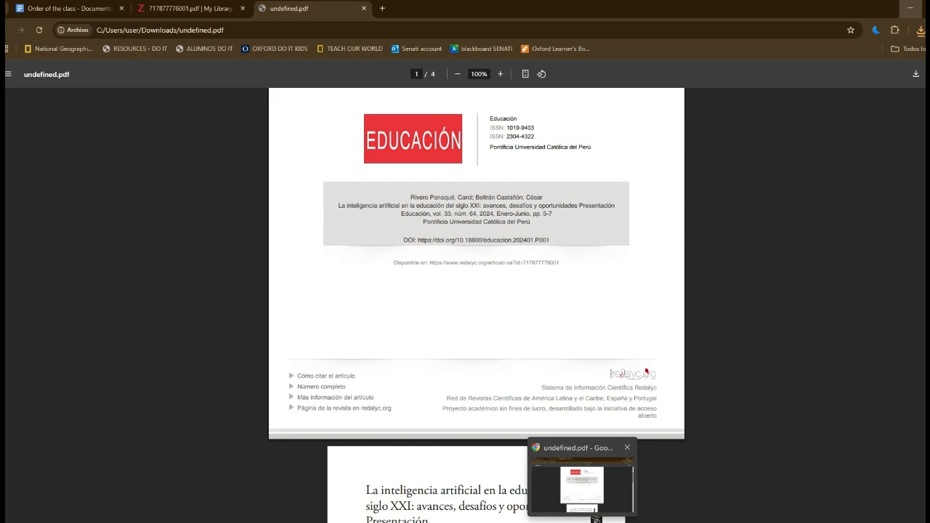